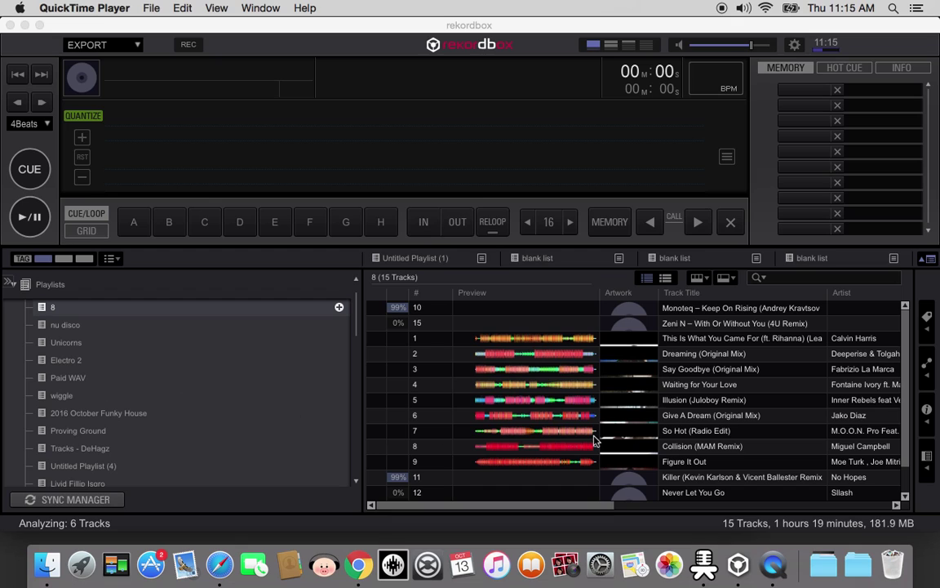
# Step: Scroll up and down through the playlist library tree
pyautogui.scroll(-2, 595, 440)
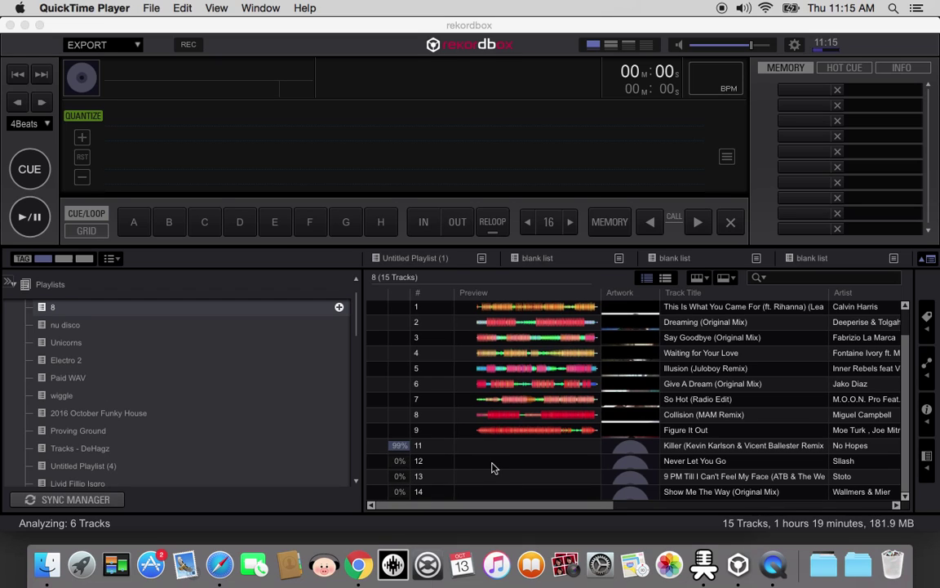
pyautogui.scroll(2, 493, 466)
pyautogui.scroll(-2, 493, 466)
pyautogui.scroll(2, 506, 446)
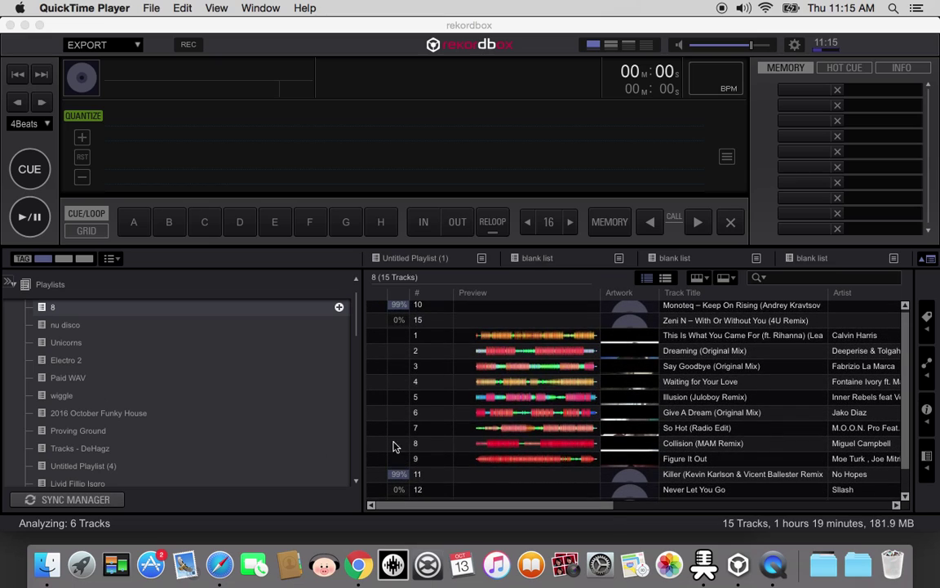
pyautogui.scroll(-3, 188, 449)
pyautogui.scroll(-5, 188, 449)
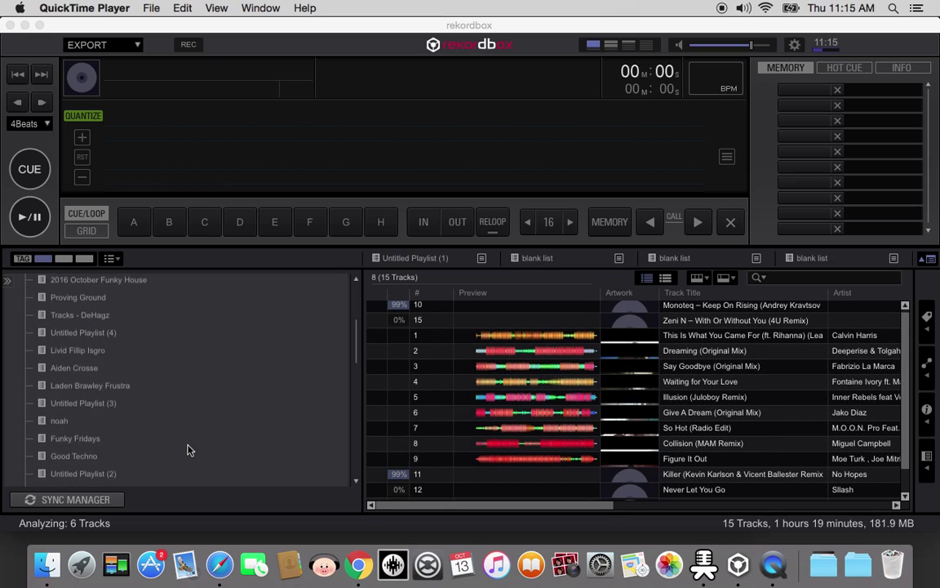
pyautogui.scroll(10, 188, 449)
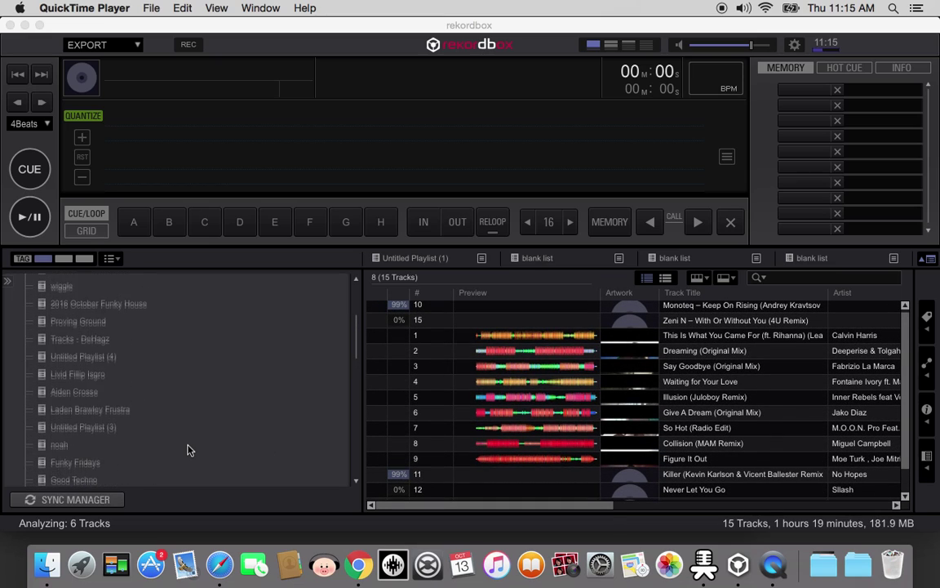
pyautogui.scroll(-15, 188, 449)
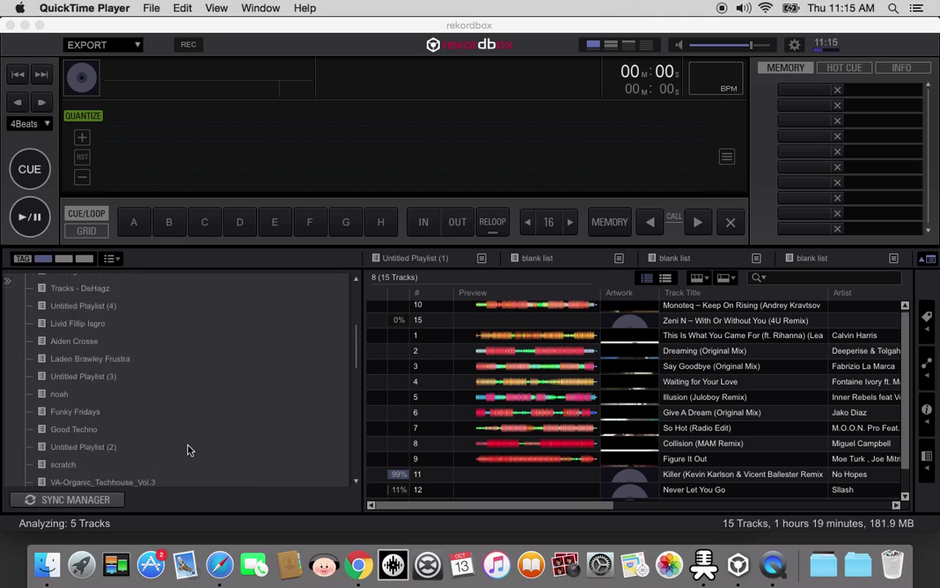
pyautogui.scroll(-5, 189, 449)
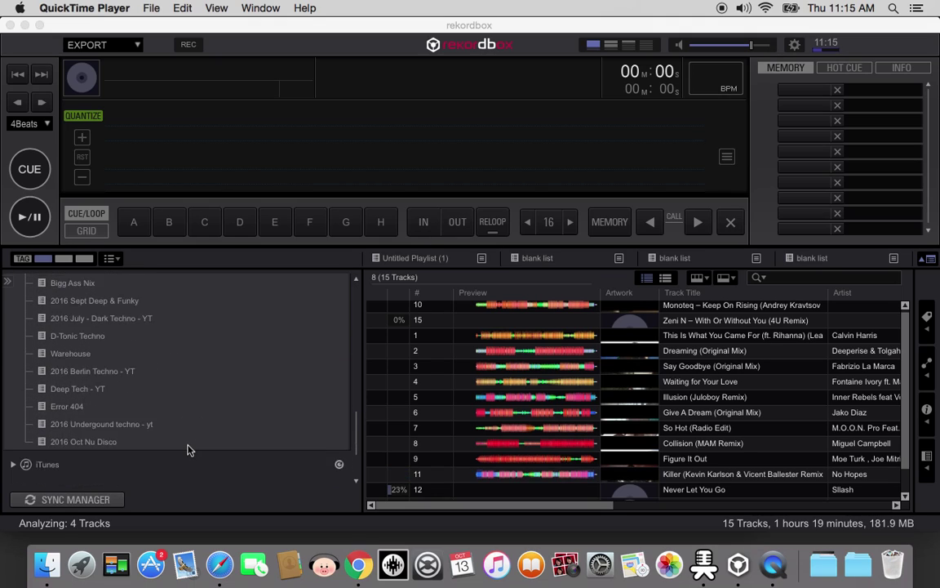
# Step: Expand the folder browser to look at the Music subfolders, then collapse it
pyautogui.click(118, 427)
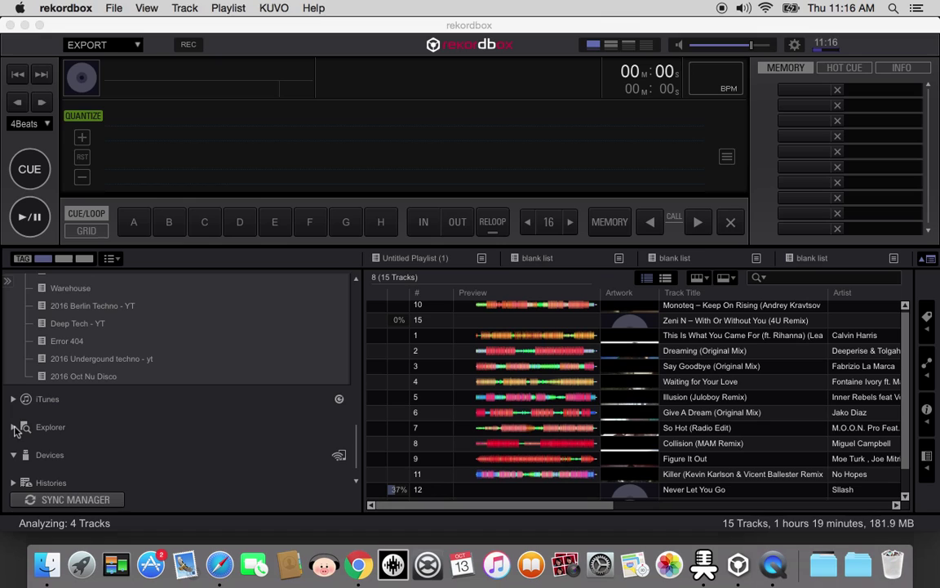
pyautogui.scroll(-2, 127, 411)
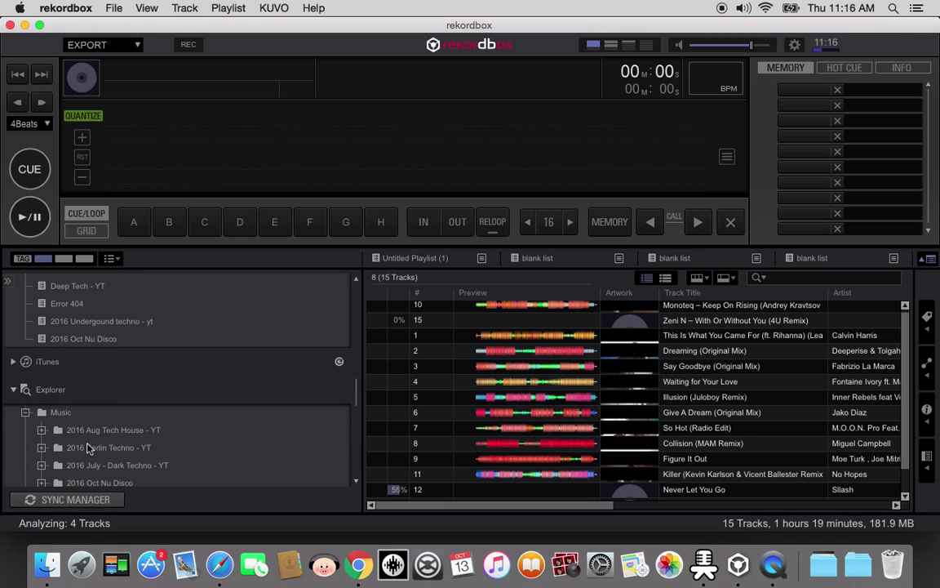
pyautogui.click(13, 390)
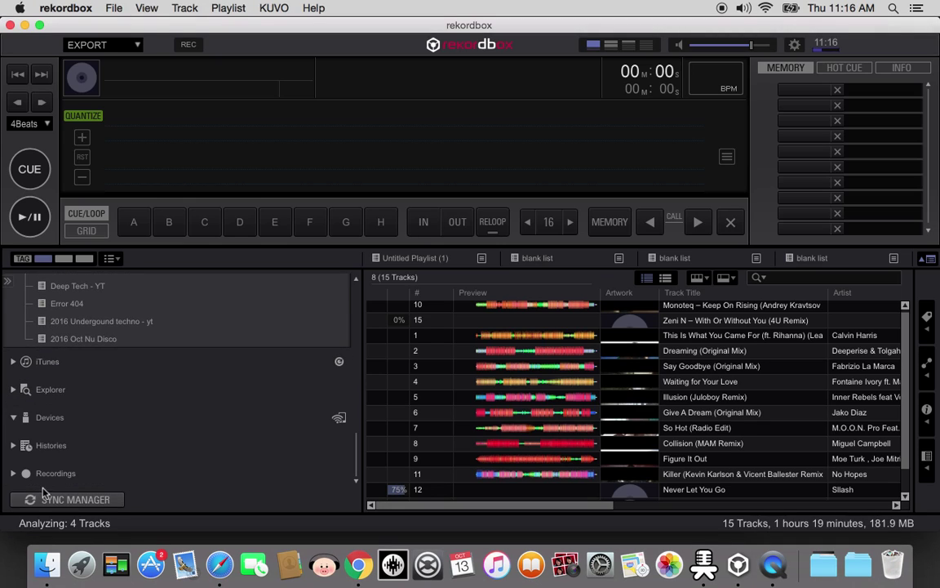
# Step: Drag the '8' folder from Finder's Music window onto rekordbox's Playlists to import it
pyautogui.click(42, 562)
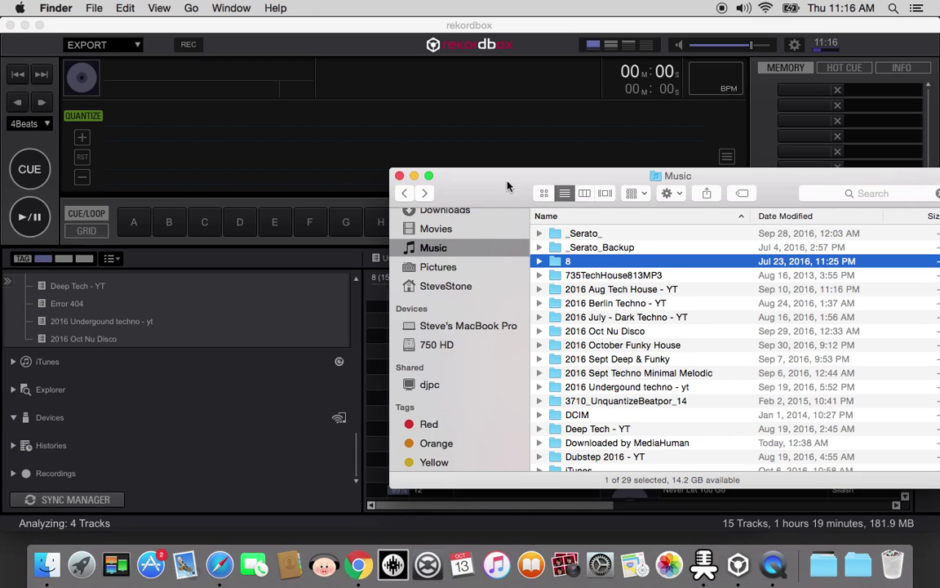
pyautogui.scroll(5, 288, 434)
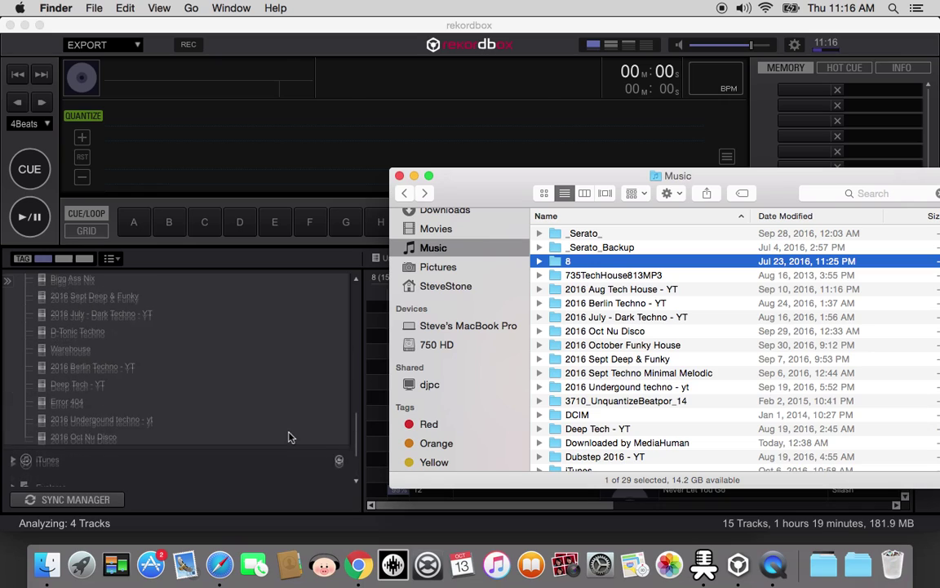
pyautogui.scroll(5, 288, 437)
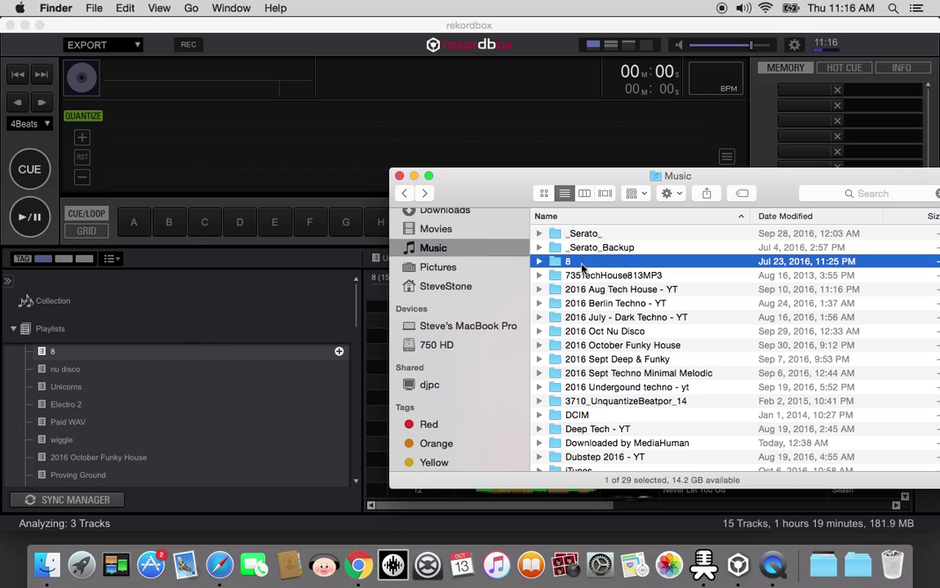
pyautogui.moveTo(568, 262); pyautogui.dragTo(250, 341)
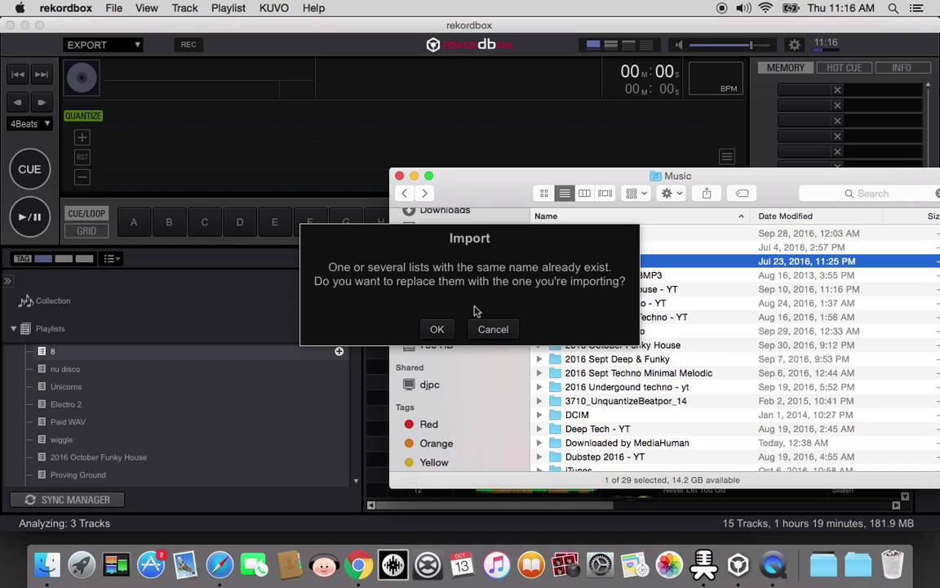
pyautogui.click(493, 330)
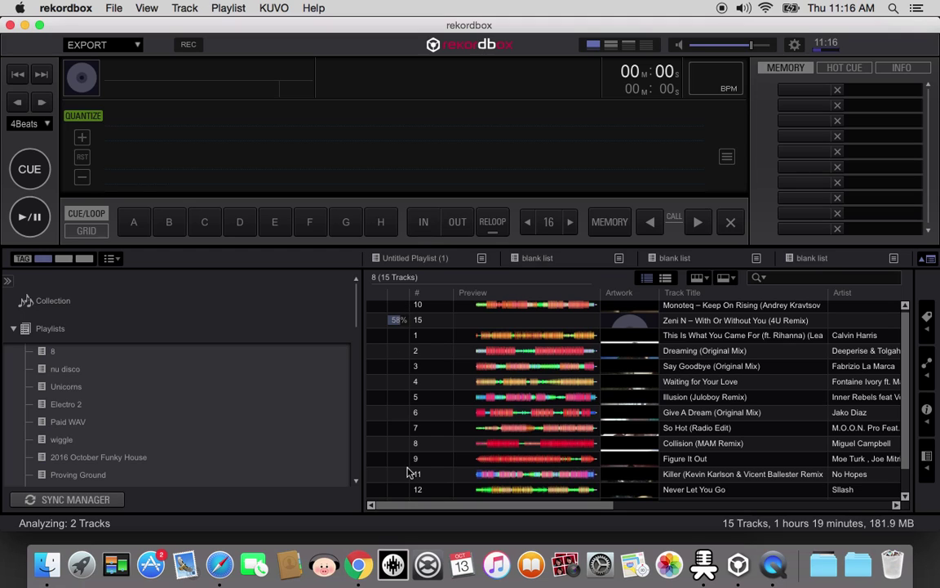
pyautogui.scroll(-2, 408, 473)
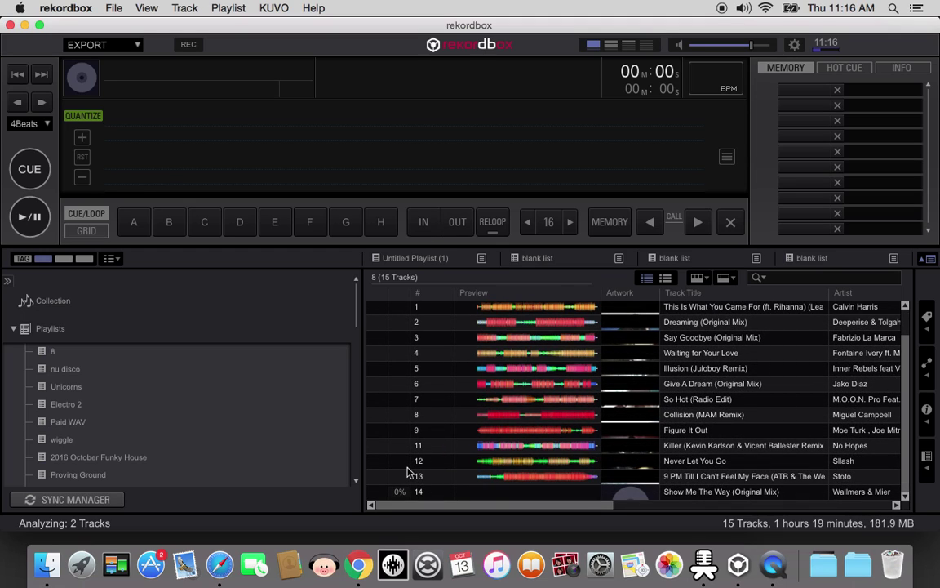
pyautogui.scroll(2, 408, 473)
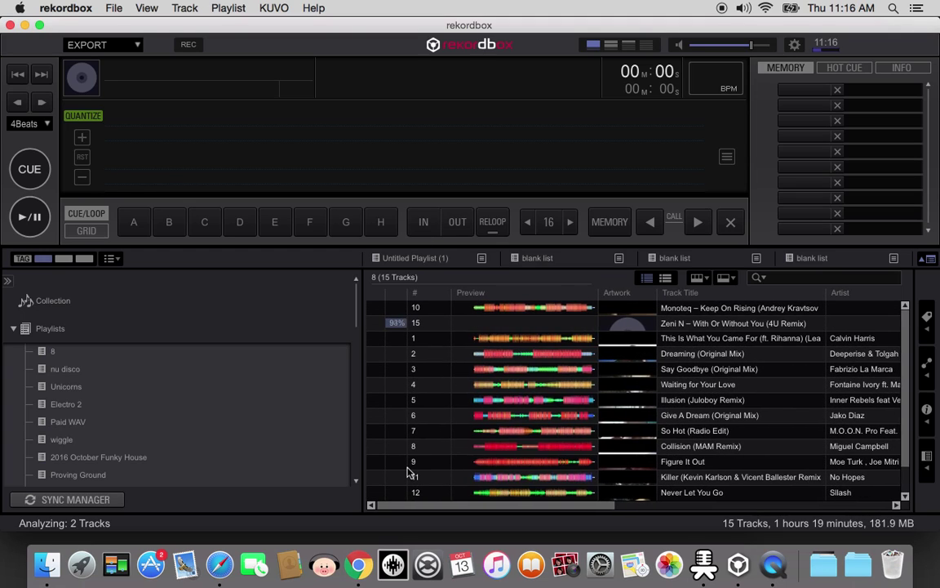
pyautogui.hscroll(3, 592, 431)
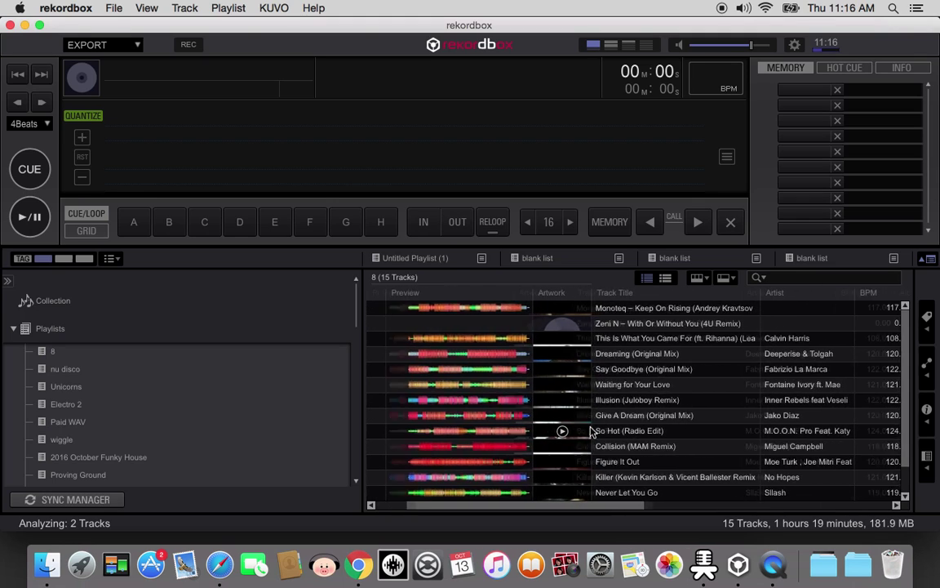
pyautogui.hscroll(3, 592, 431)
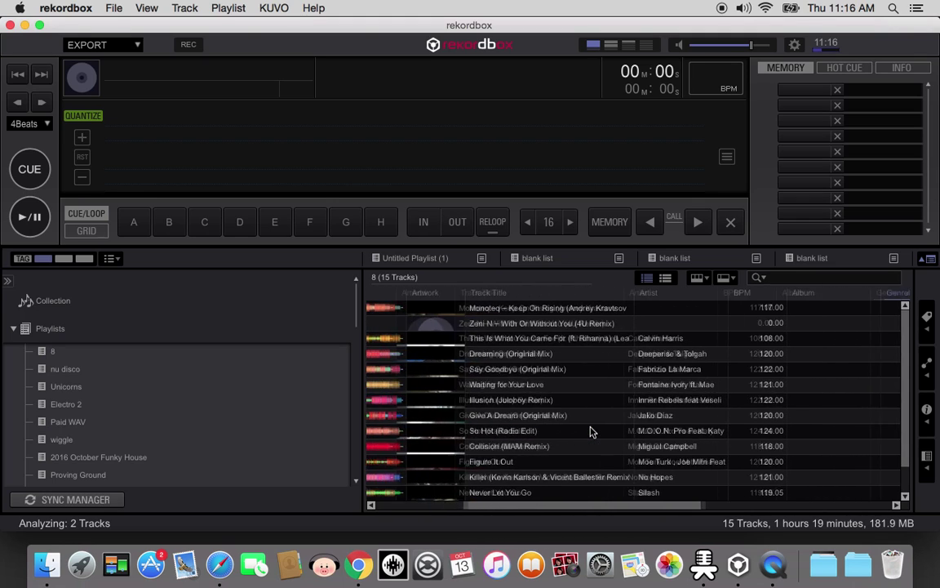
pyautogui.hscroll(3, 592, 431)
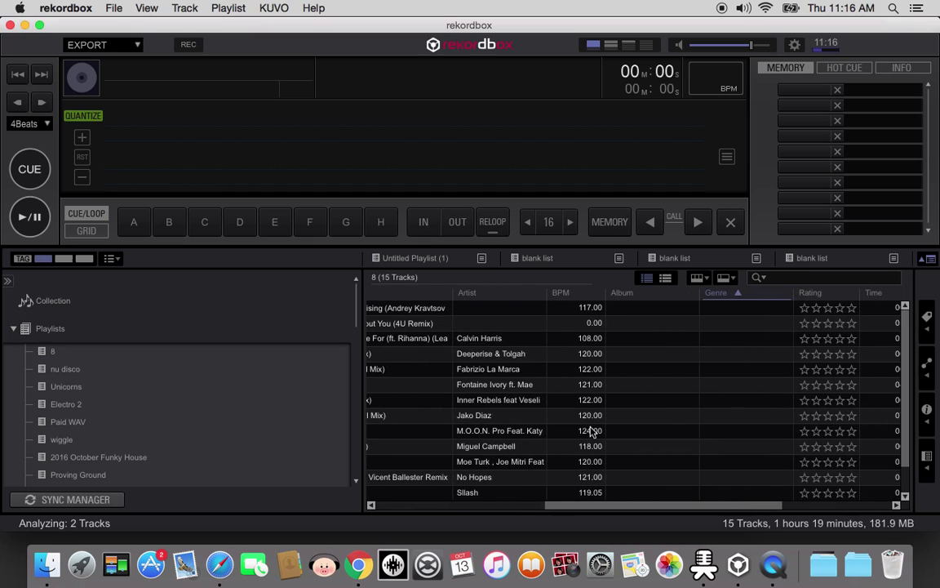
pyautogui.hscroll(4, 592, 432)
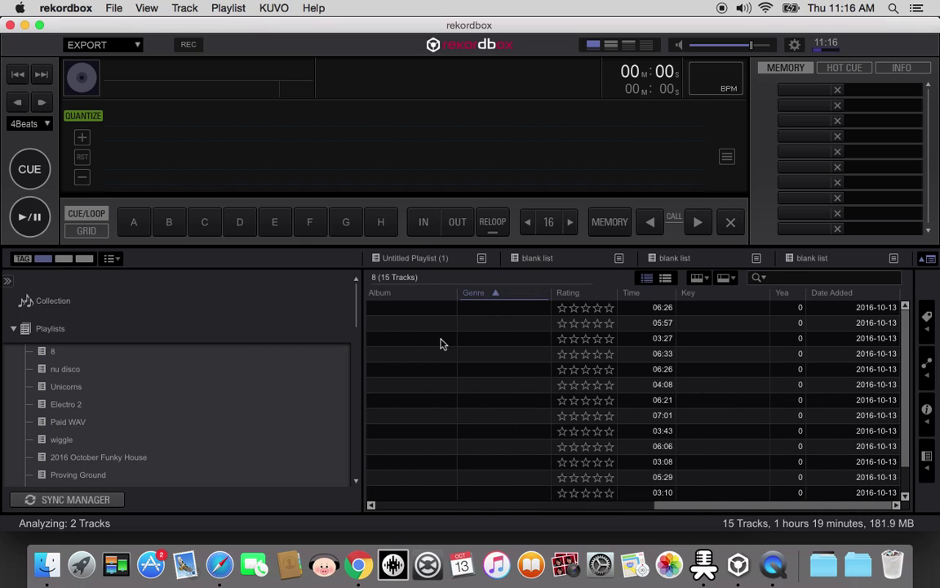
pyautogui.hscroll(-8, 440, 344)
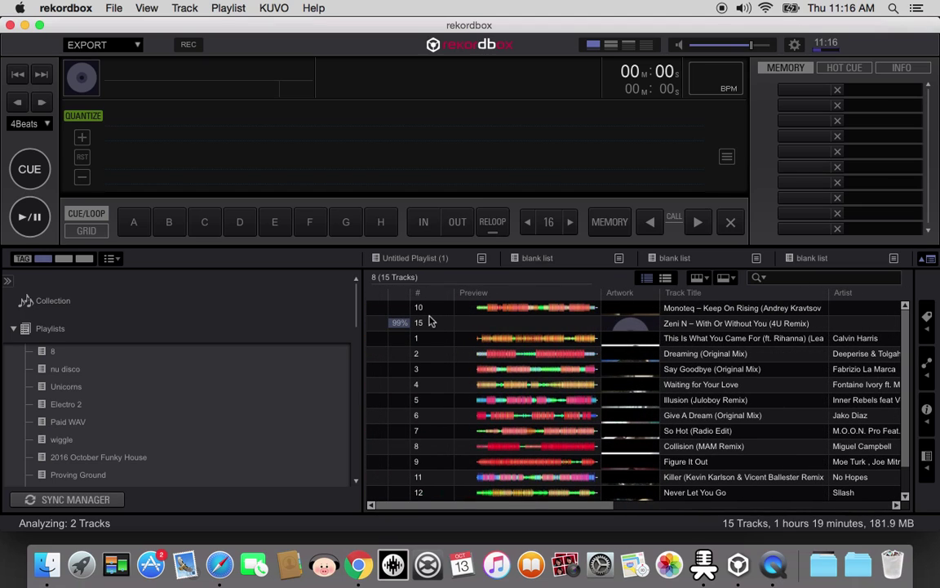
# Step: Select all 15 tracks in playlist 8 and run Analyze Keys on them
pyautogui.click(431, 357)
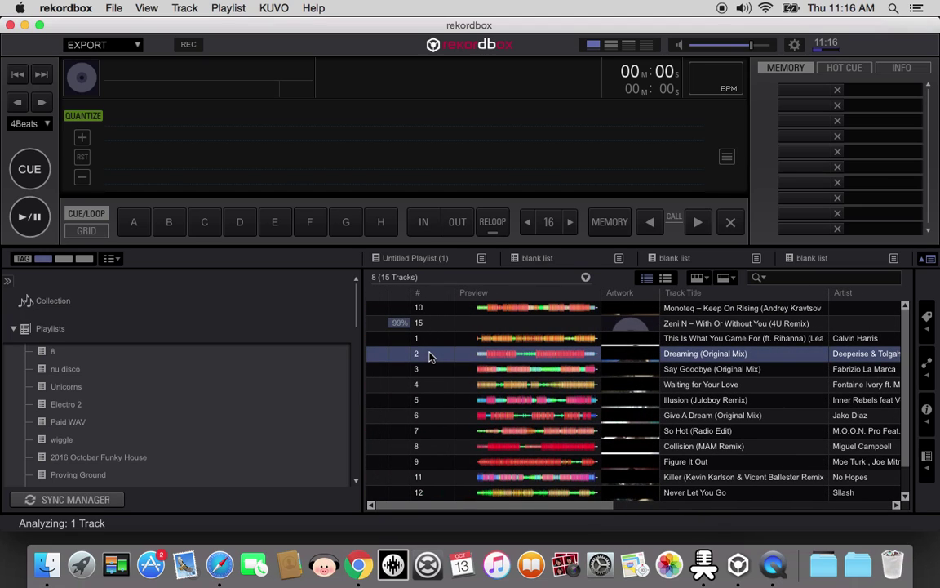
pyautogui.click(438, 311)
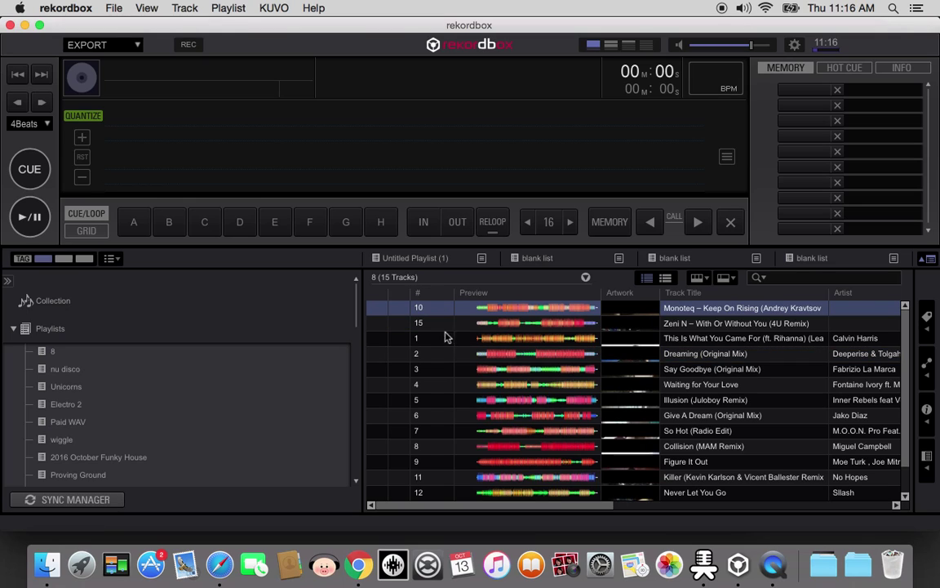
pyautogui.press('super+a')
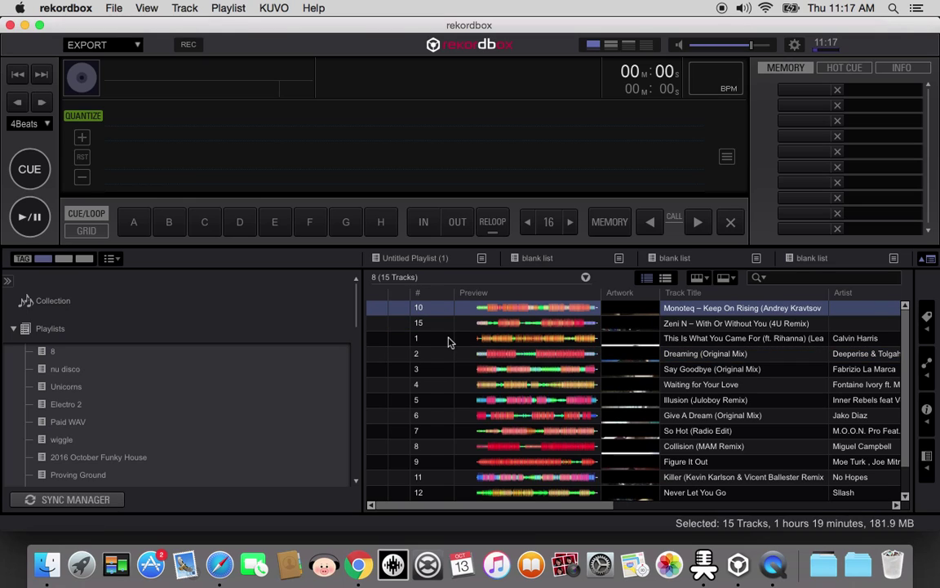
pyautogui.scroll(-1, 448, 342)
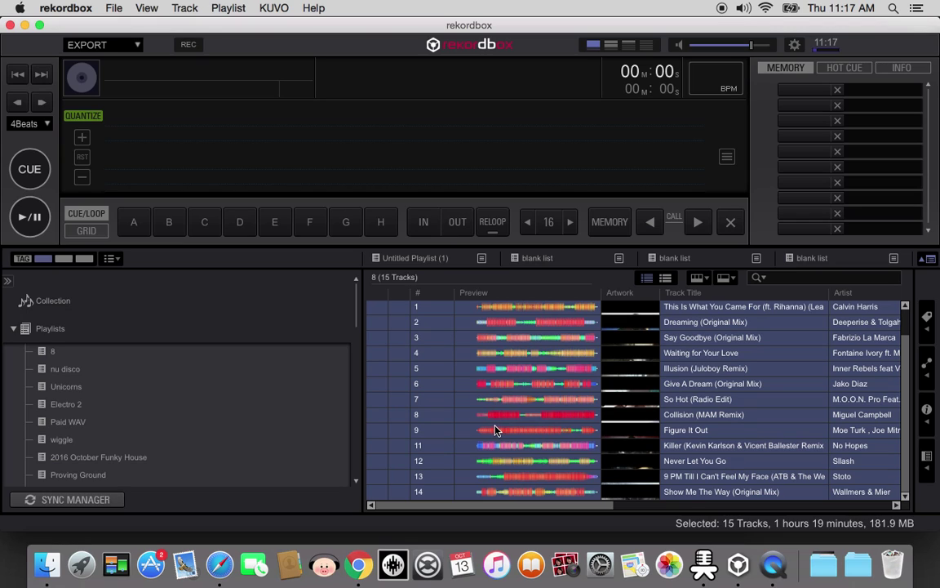
pyautogui.scroll(1, 494, 431)
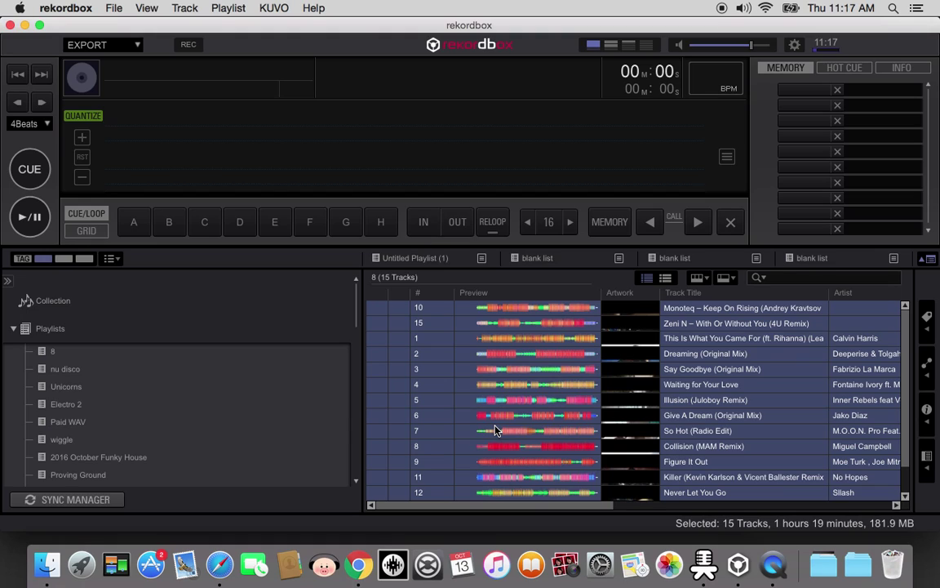
pyautogui.rightClick(494, 430)
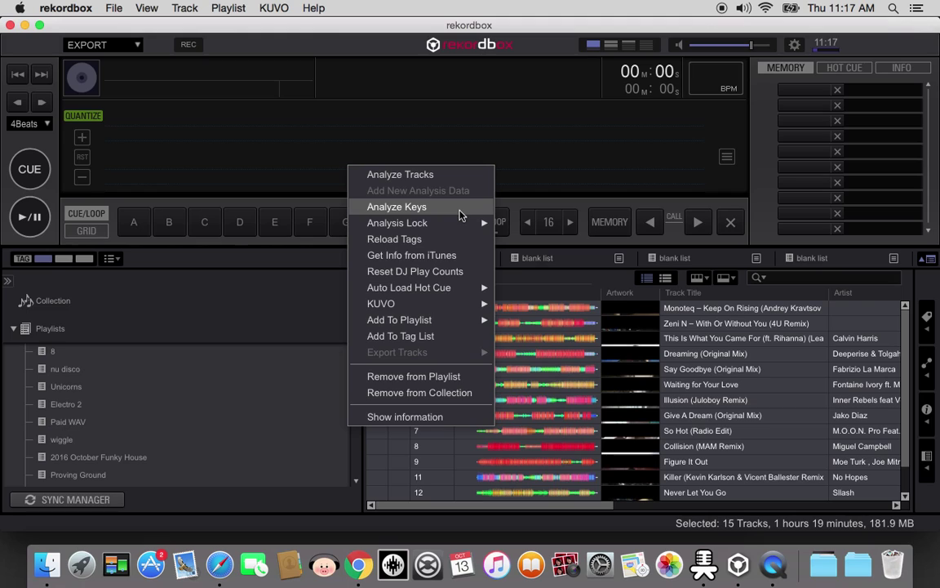
pyautogui.click(459, 214)
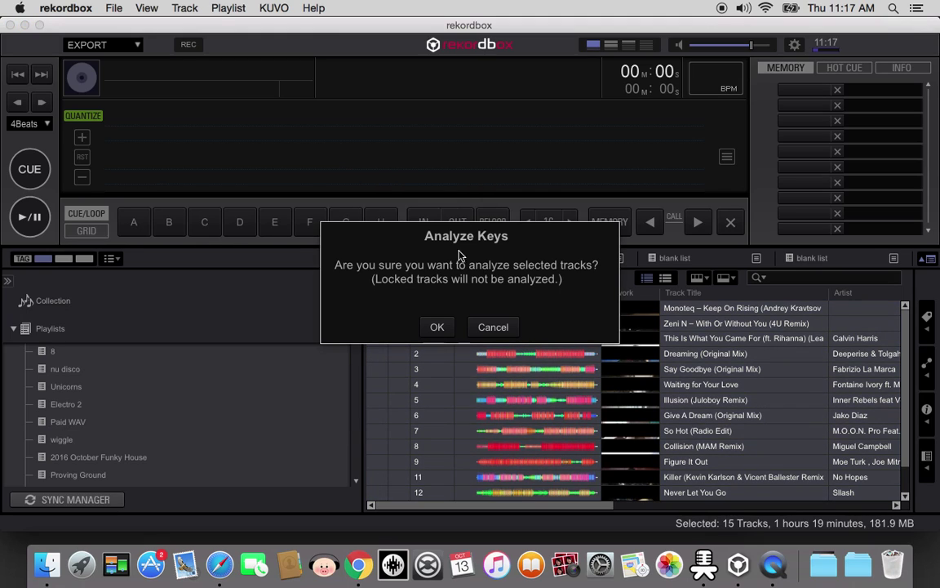
pyautogui.click(438, 327)
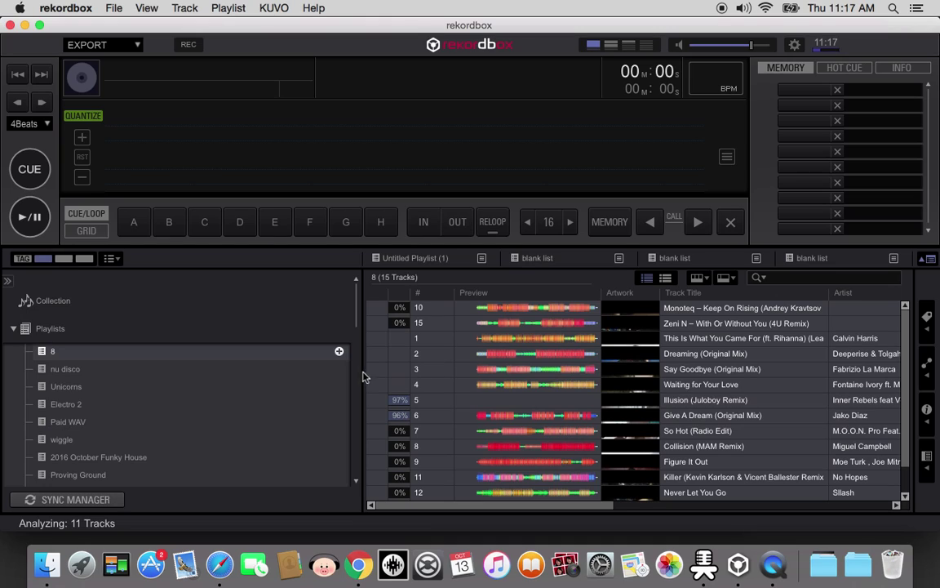
# Step: Expand the UNTITLED device under Devices and view its empty All Tracks list
pyautogui.scroll(-15, 284, 406)
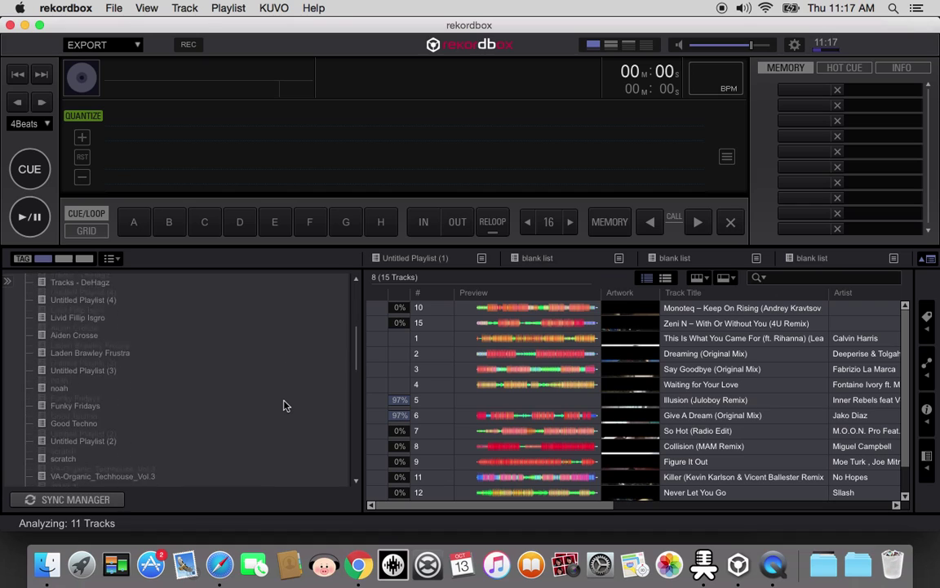
pyautogui.scroll(-8, 284, 406)
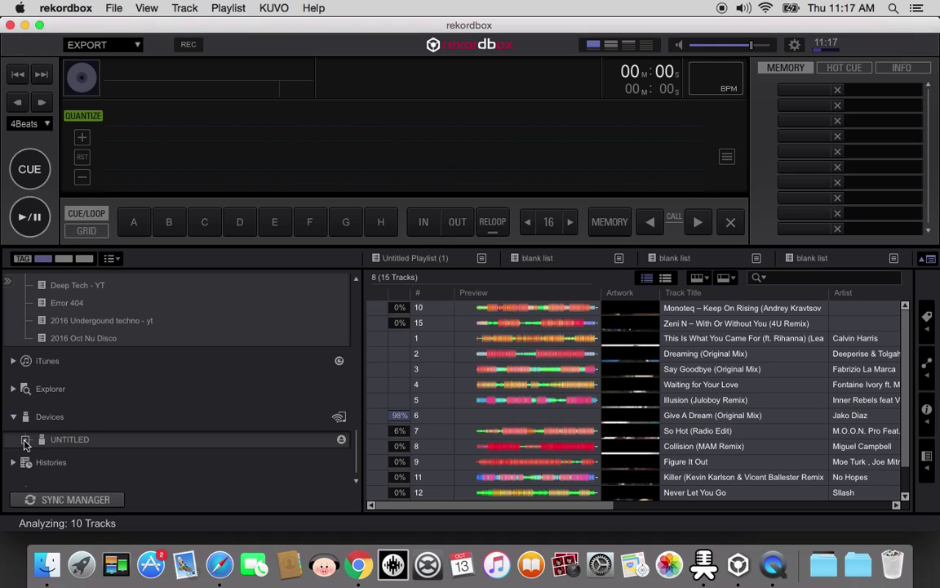
pyautogui.click(26, 439)
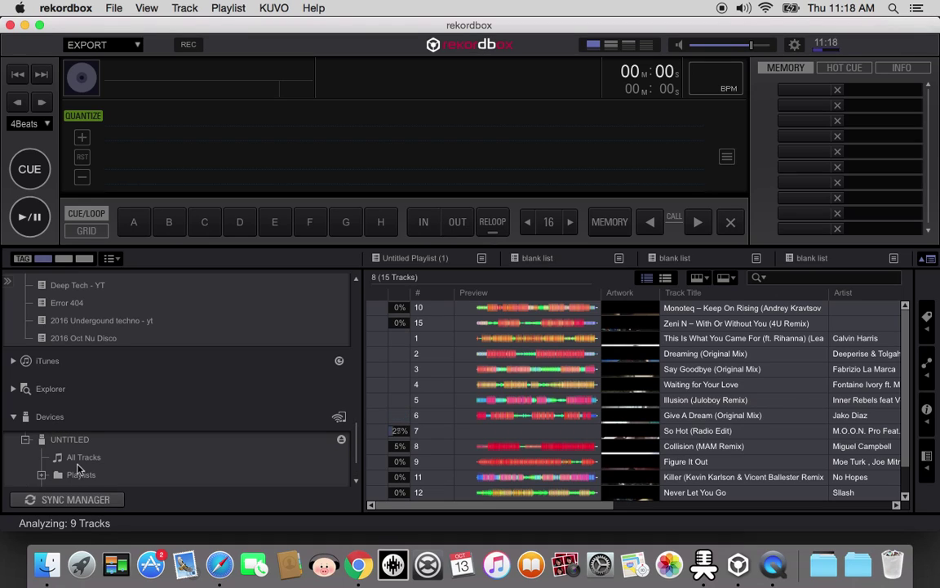
pyautogui.click(78, 460)
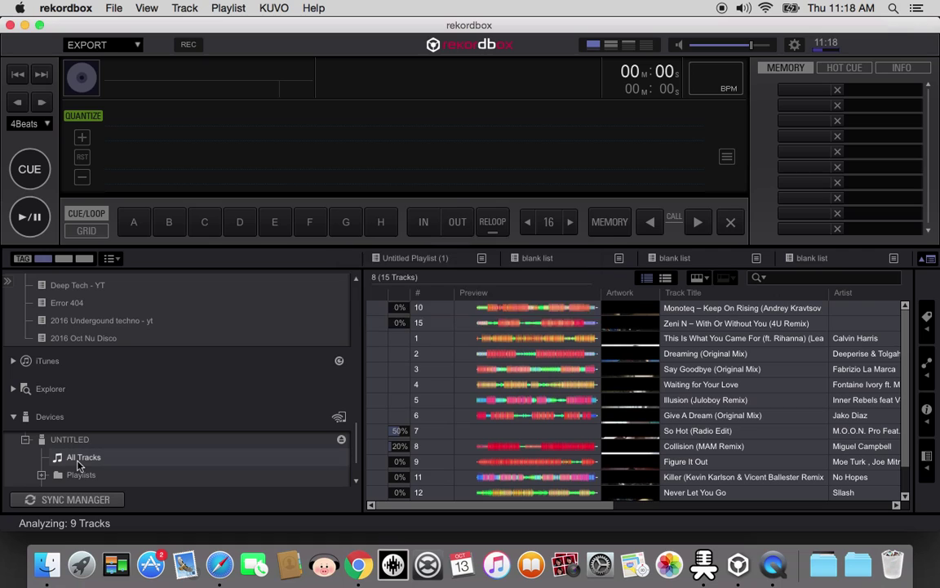
pyautogui.scroll(-2, 77, 465)
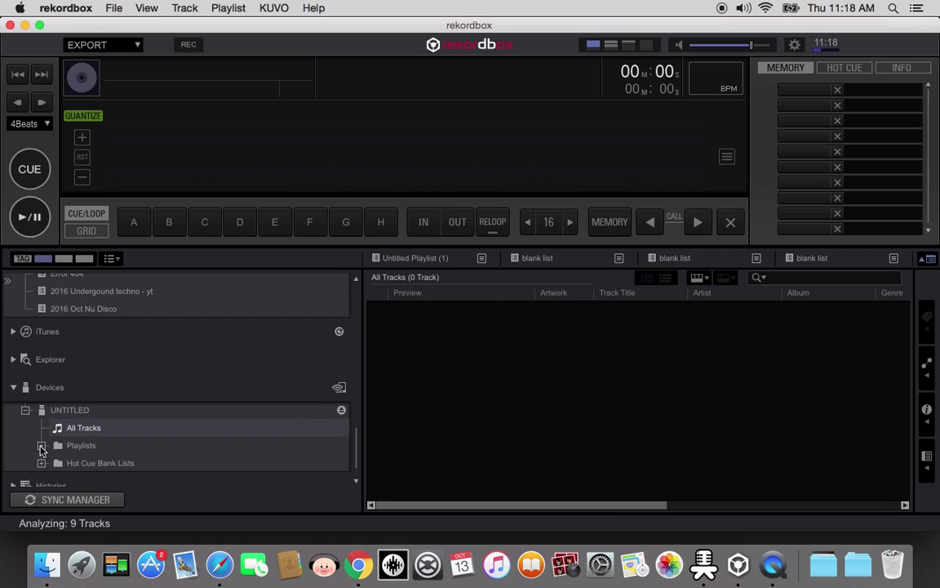
pyautogui.click(41, 445)
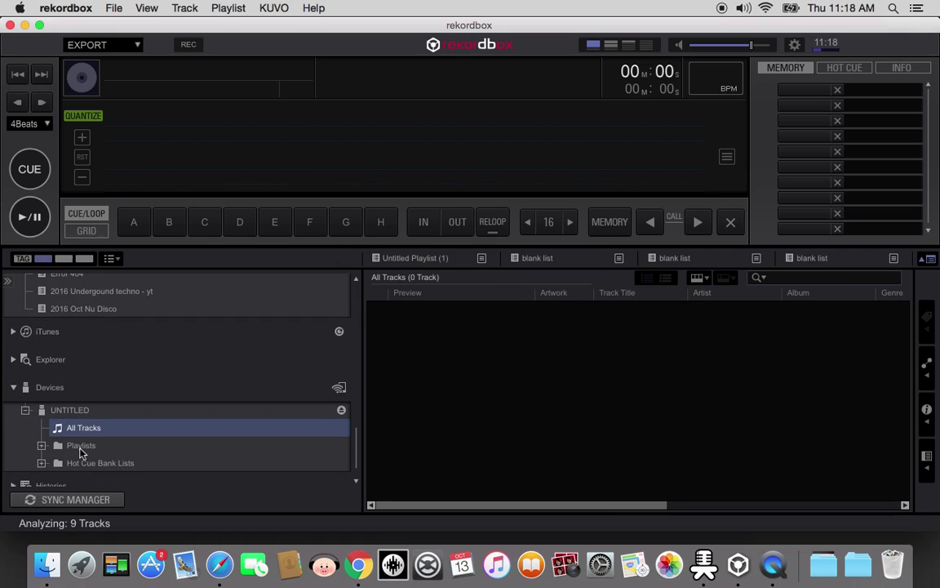
pyautogui.scroll(-2, 79, 452)
pyautogui.scroll(10, 82, 452)
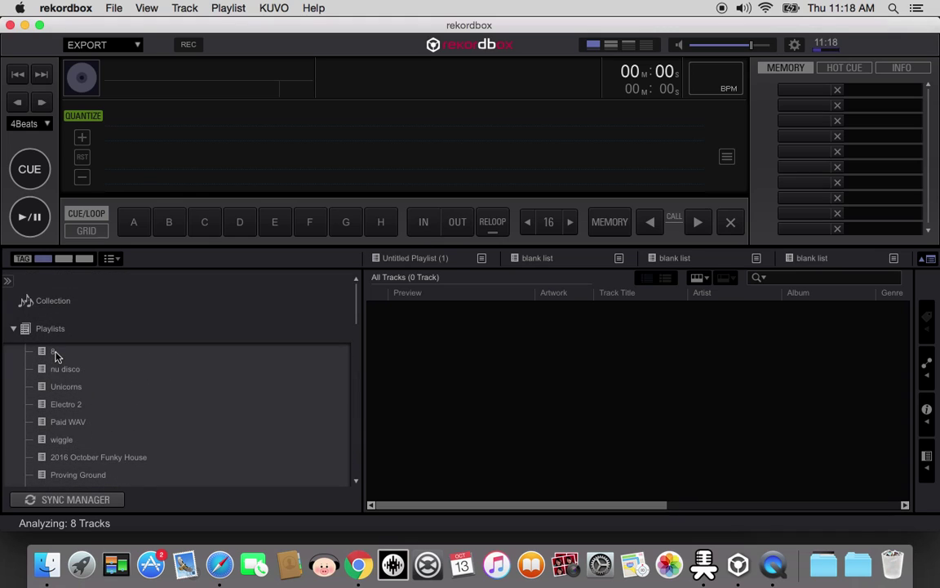
# Step: Reopen playlist 8 and wait while its 15 tracks finish analysing
pyautogui.click(54, 354)
pyautogui.scroll(-2, 516, 384)
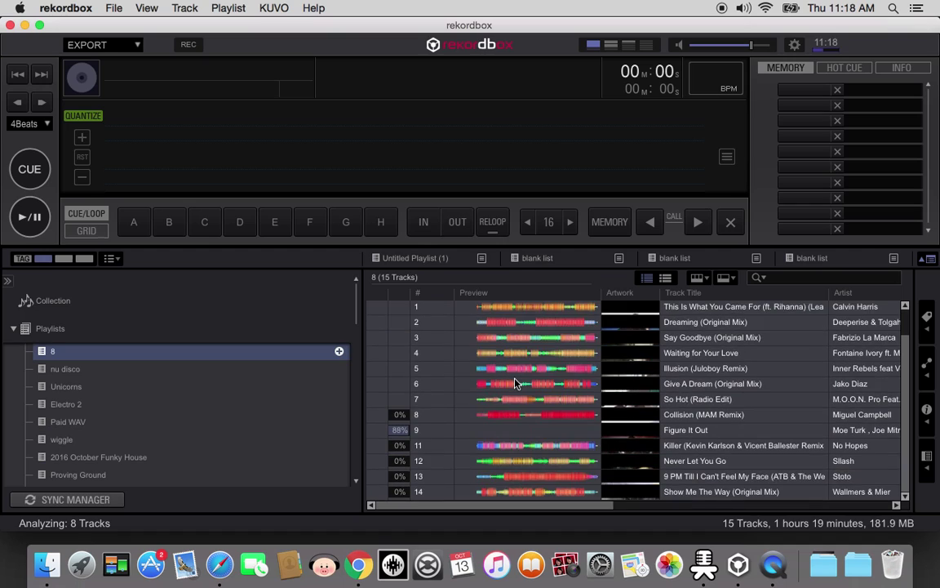
pyautogui.scroll(2, 516, 383)
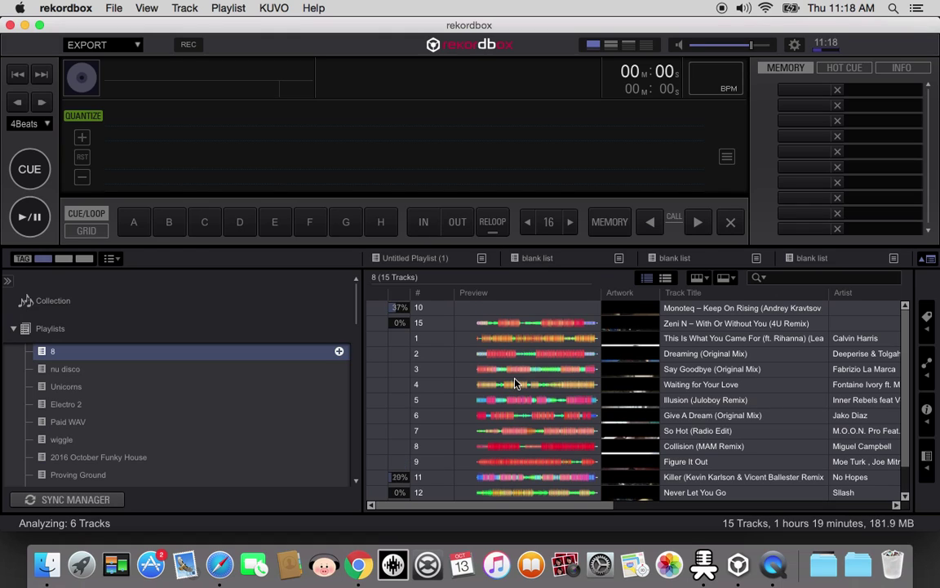
pyautogui.scroll(-2, 514, 384)
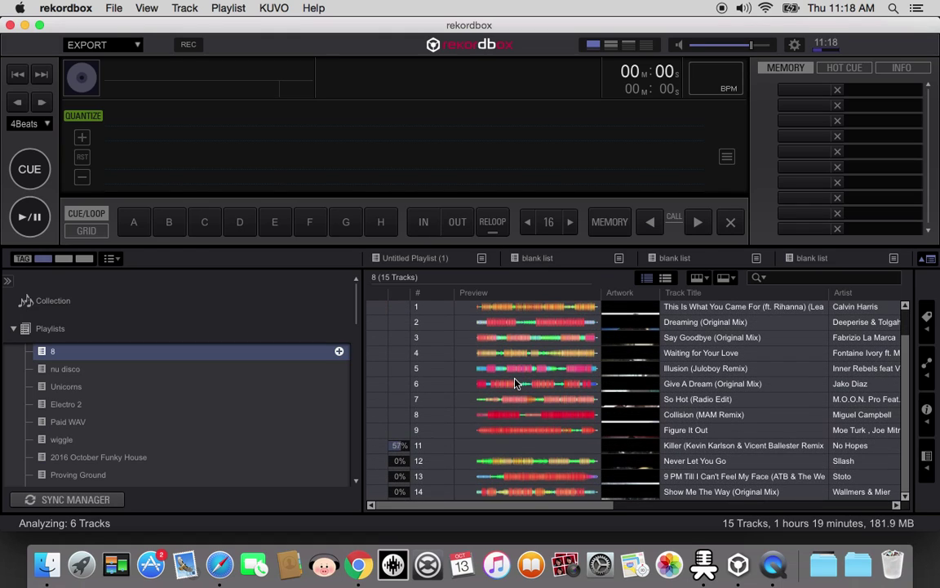
pyautogui.scroll(2, 514, 384)
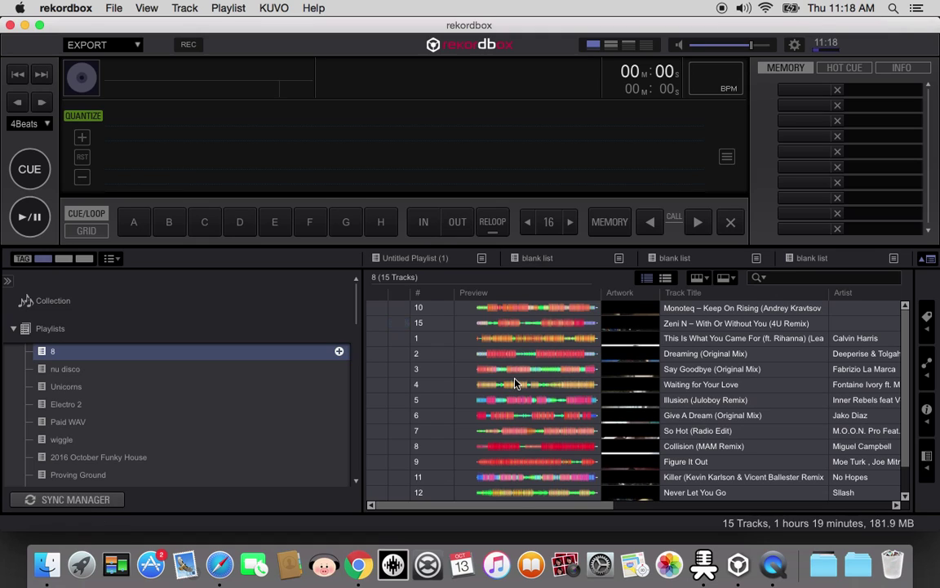
pyautogui.scroll(-2, 515, 383)
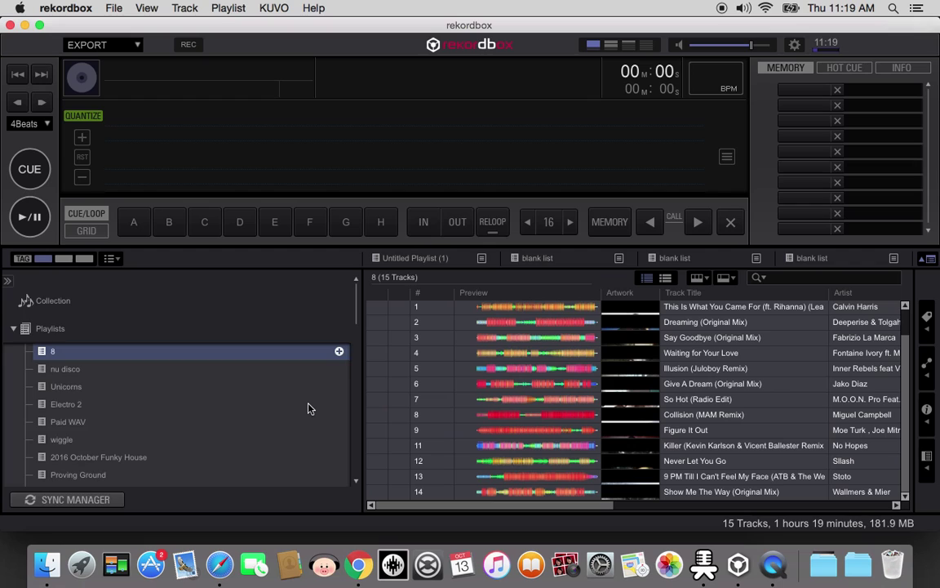
# Step: Switch to the nu disco playlist, then back to the 15-track playlist 8
pyautogui.scroll(-10, 309, 409)
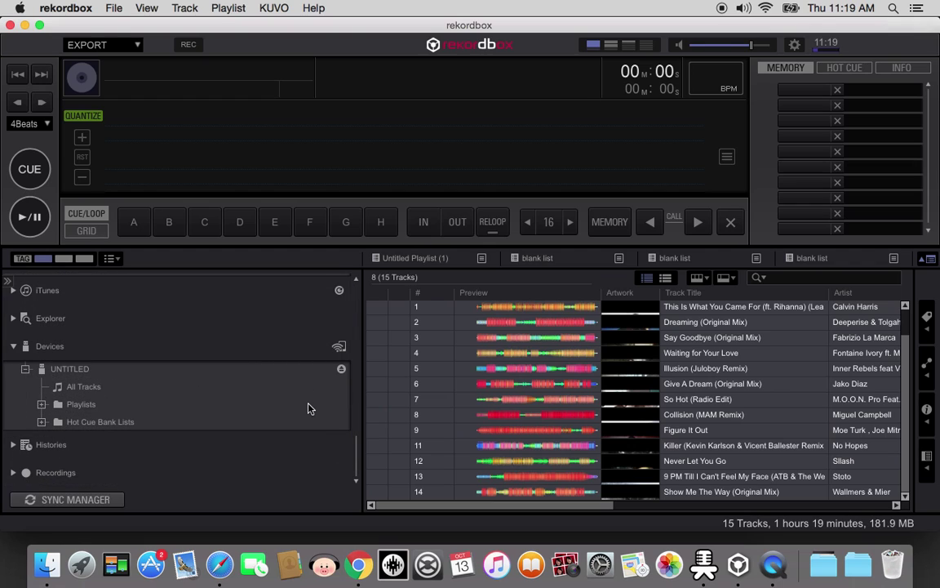
pyautogui.scroll(10, 309, 404)
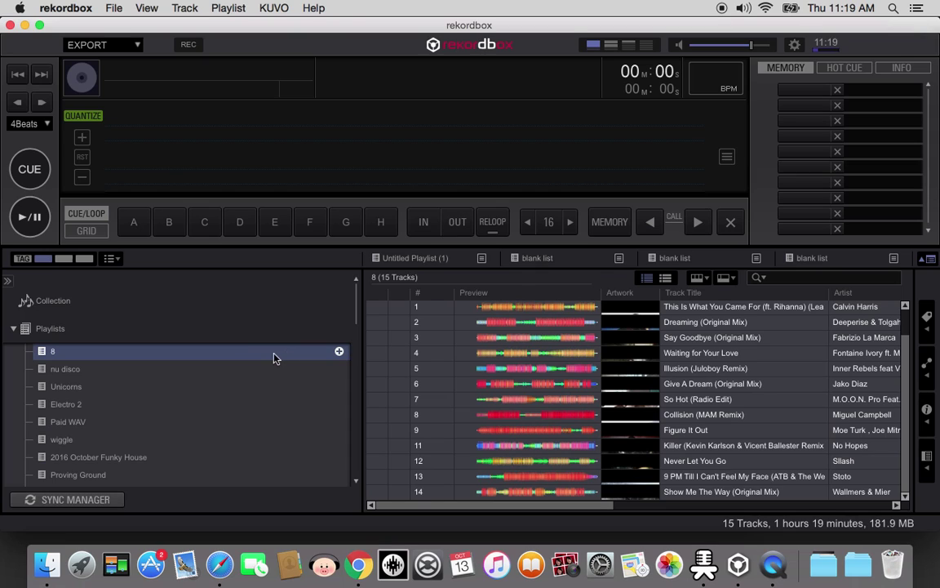
pyautogui.click(77, 369)
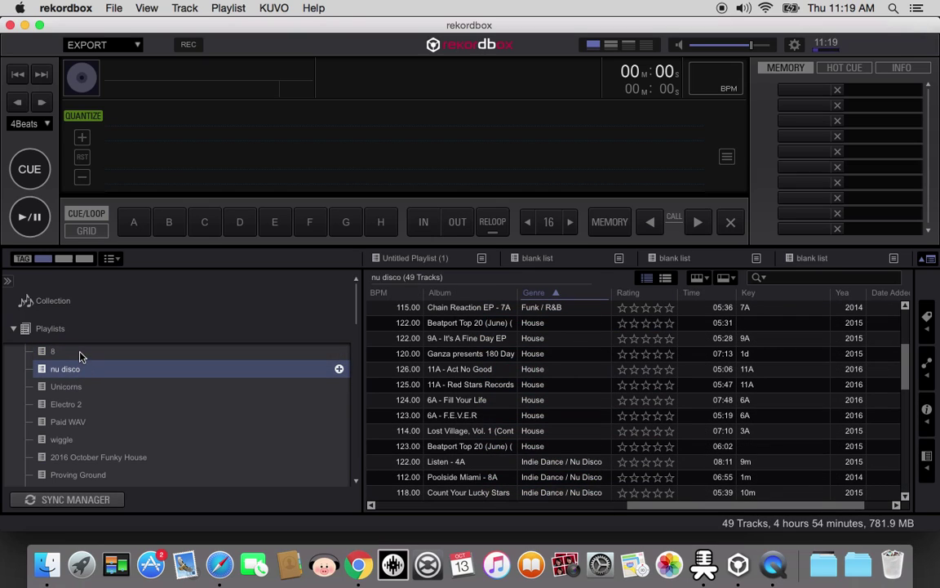
pyautogui.click(80, 353)
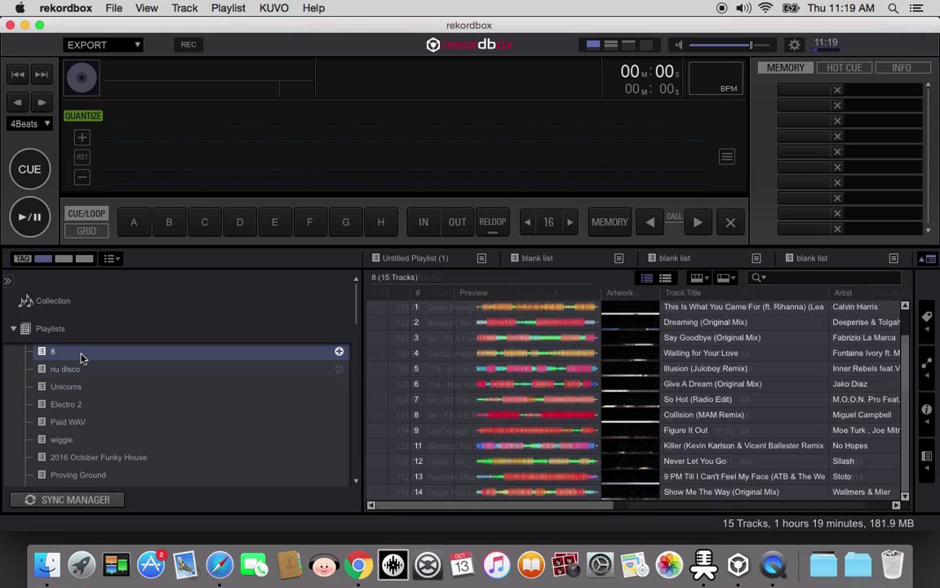
# Step: Export playlist 8 to the UNTITLED drive from its context menu
pyautogui.rightClick(141, 358)
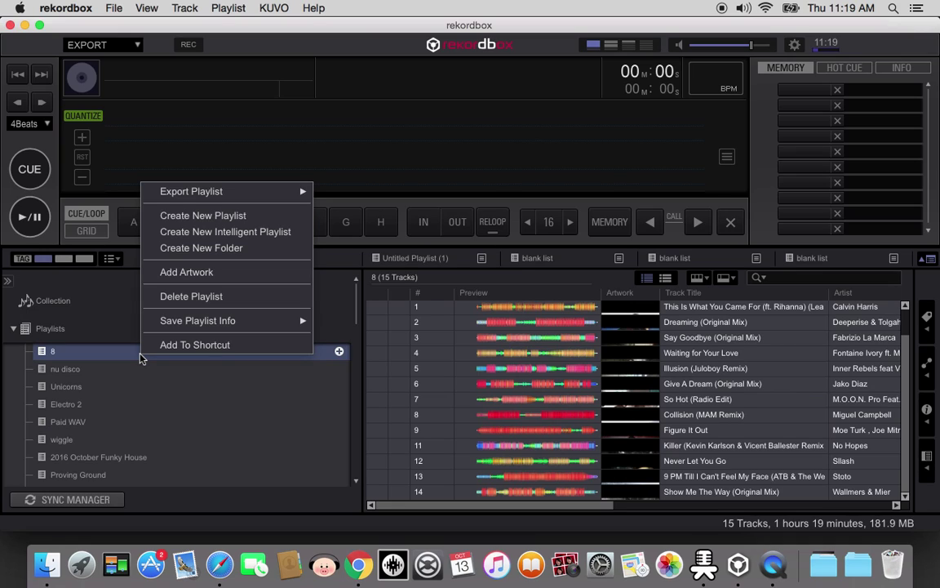
pyautogui.moveTo(233, 196)
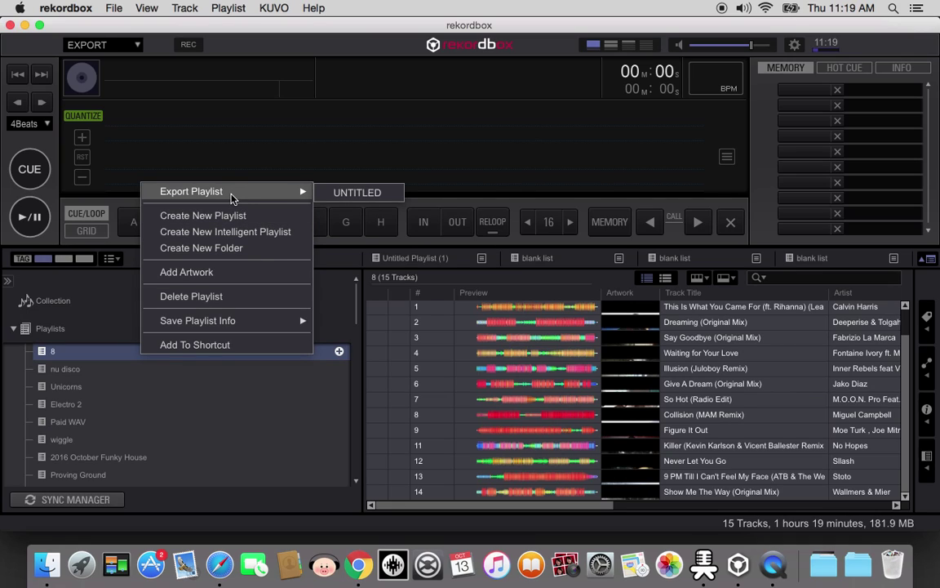
pyautogui.click(351, 193)
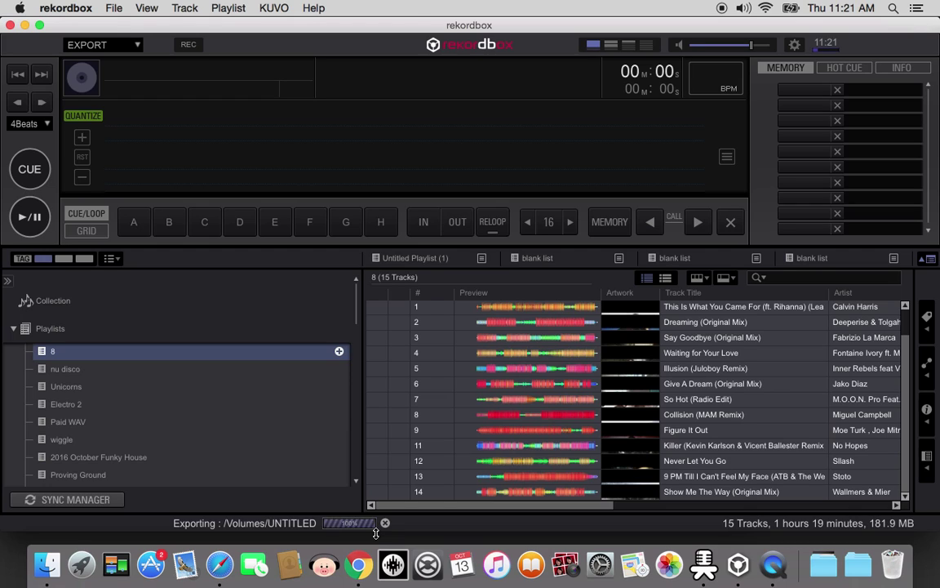
# Step: Scroll the sidebar down to the Devices section
pyautogui.scroll(-15, 187, 393)
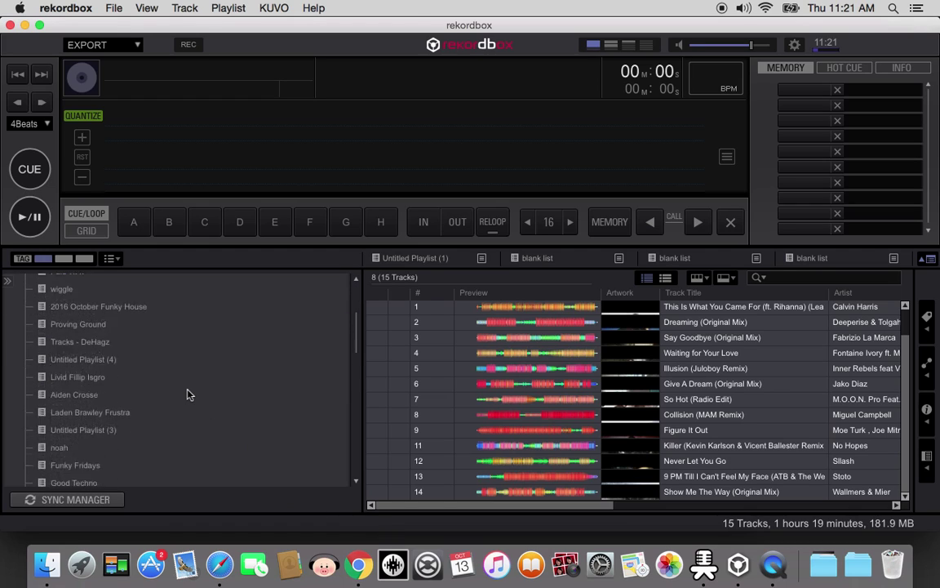
pyautogui.scroll(-4, 187, 395)
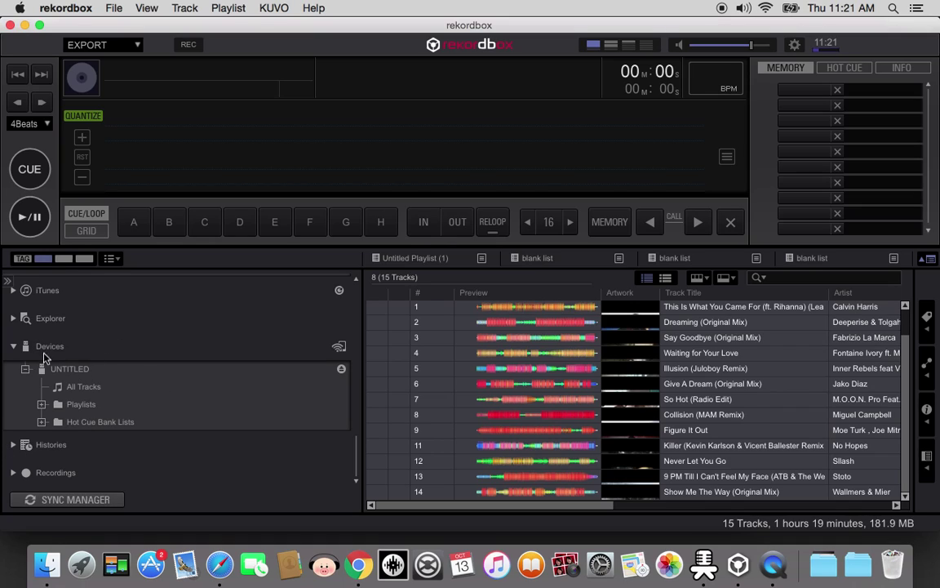
# Step: In UNTITLED's device settings, choose Purple background, RGB waveform, and name the device nextech
pyautogui.click(151, 373)
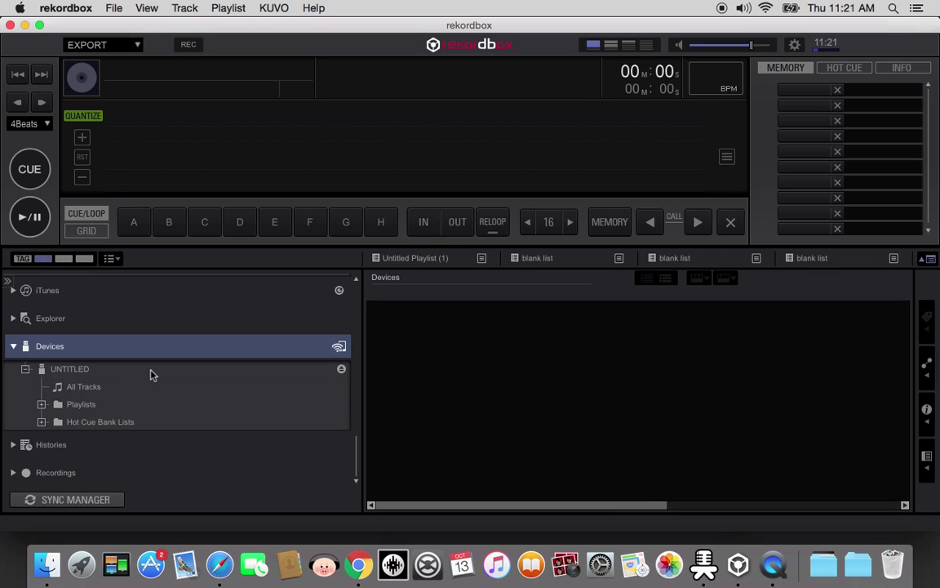
pyautogui.click(100, 373)
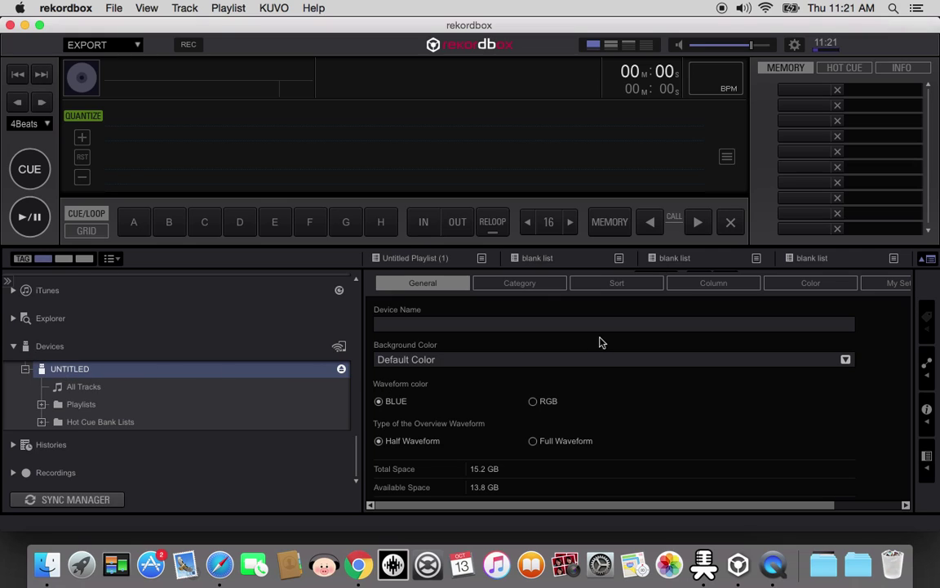
pyautogui.click(845, 361)
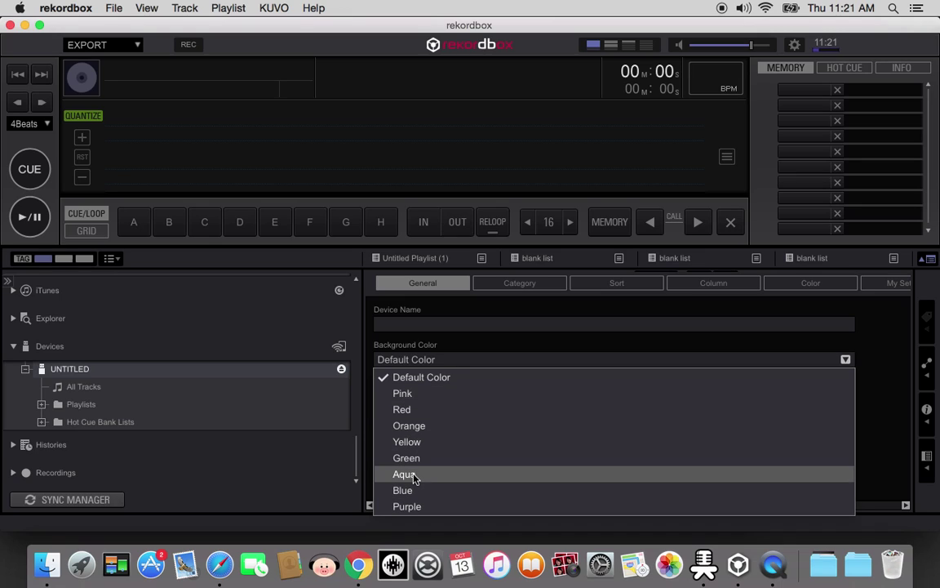
pyautogui.click(408, 506)
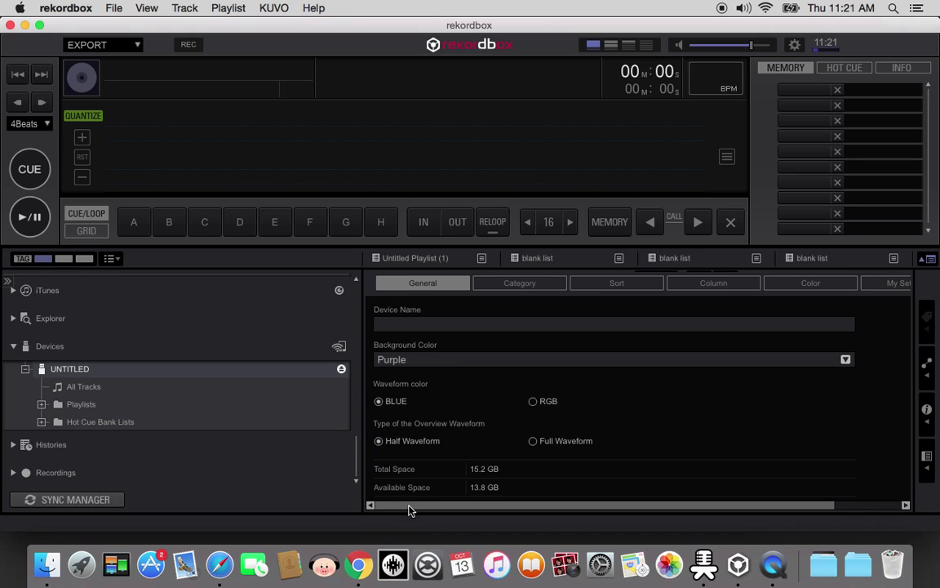
pyautogui.click(536, 403)
pyautogui.click(488, 326)
pyautogui.write('nextech')
# Step: Move TIME from the inactive to the active sort options in the drive's Sort settings
pyautogui.click(530, 286)
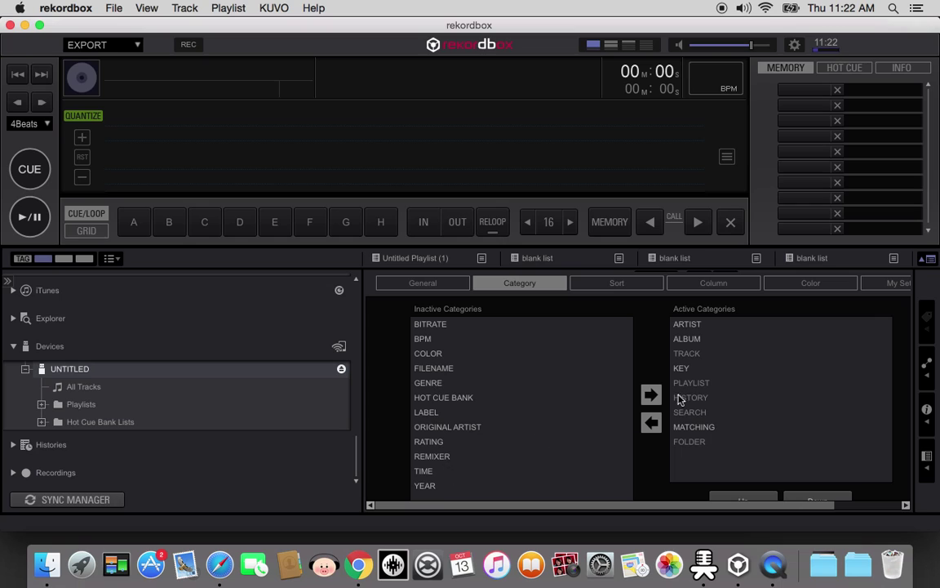
pyautogui.click(625, 291)
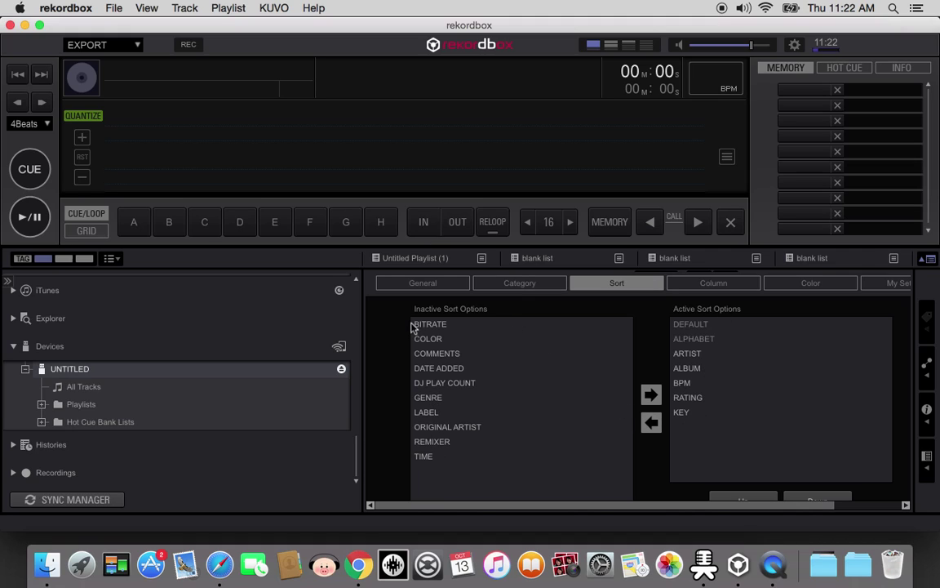
pyautogui.click(424, 458)
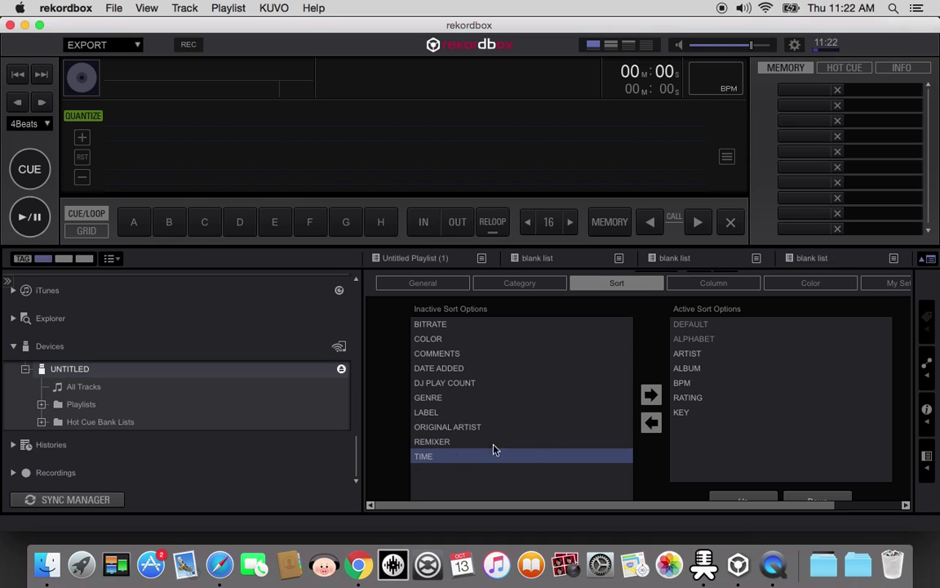
pyautogui.click(651, 395)
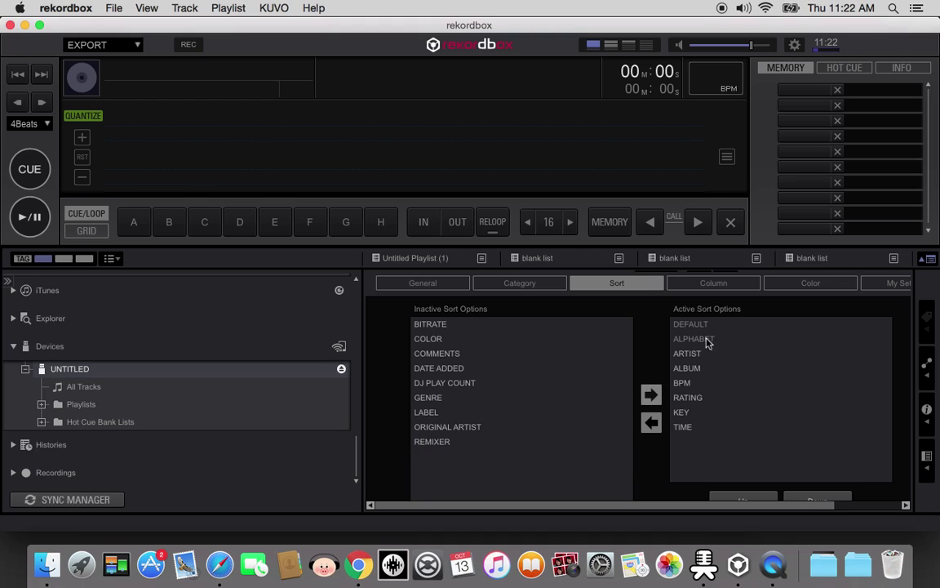
# Step: Choose RATING as the drive's default right column, then review the Color and My Setting options
pyautogui.click(710, 284)
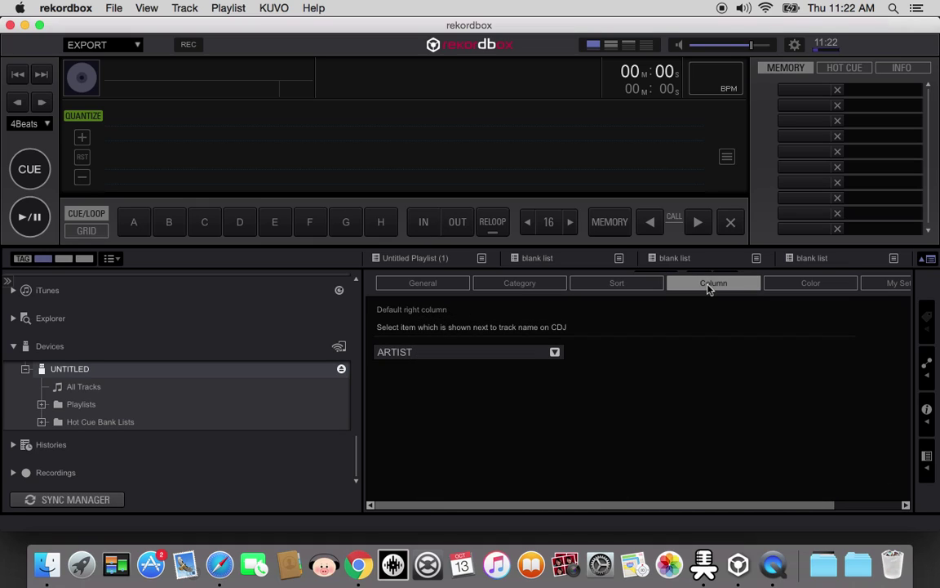
pyautogui.click(555, 351)
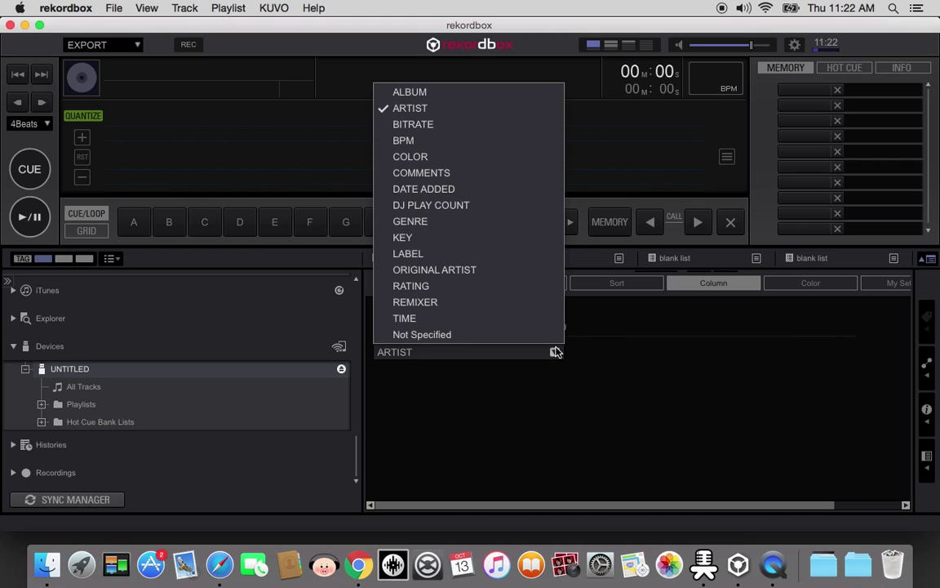
pyautogui.click(510, 293)
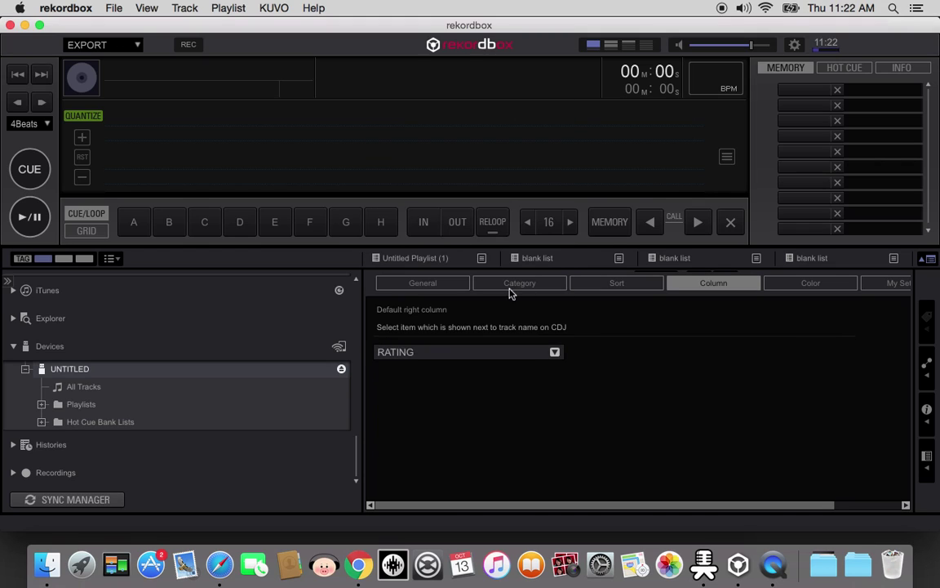
pyautogui.click(845, 286)
pyautogui.click(889, 286)
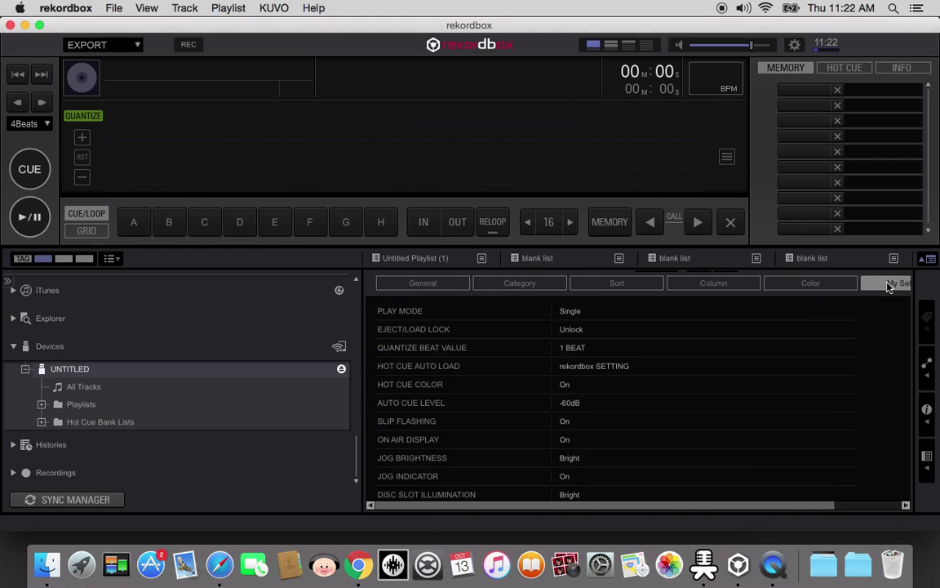
# Step: Show the UNTITLED drive's All Tracks list with its 15 exported tracks
pyautogui.click(86, 388)
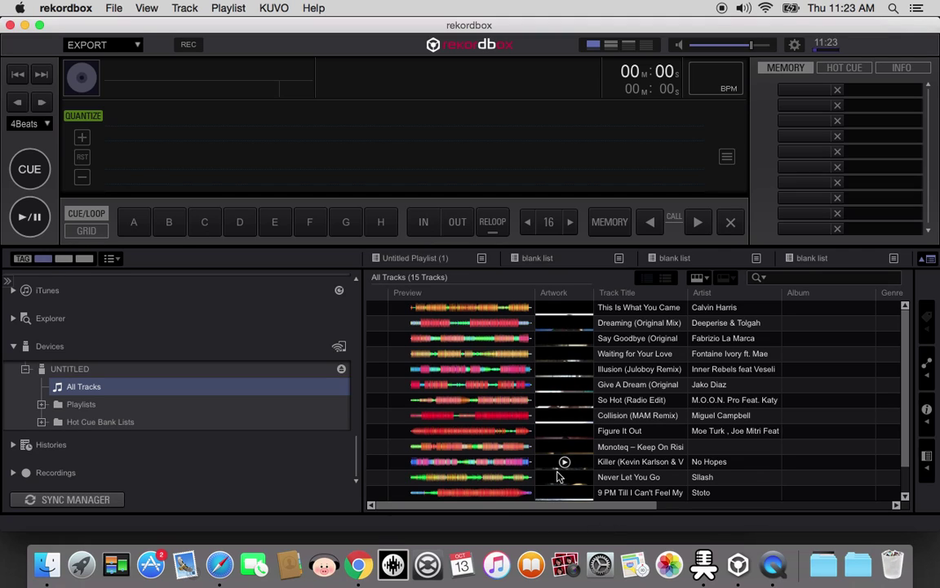
pyautogui.click(531, 508)
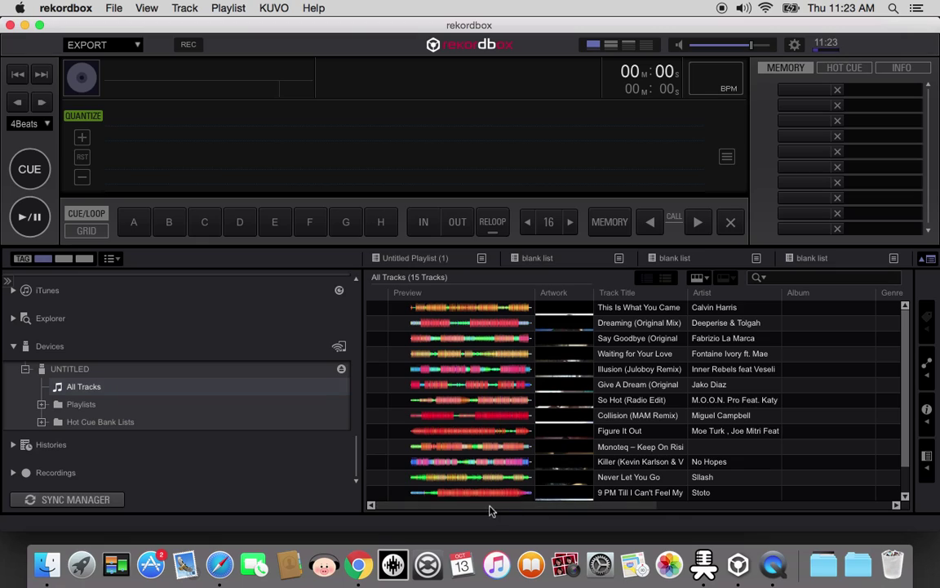